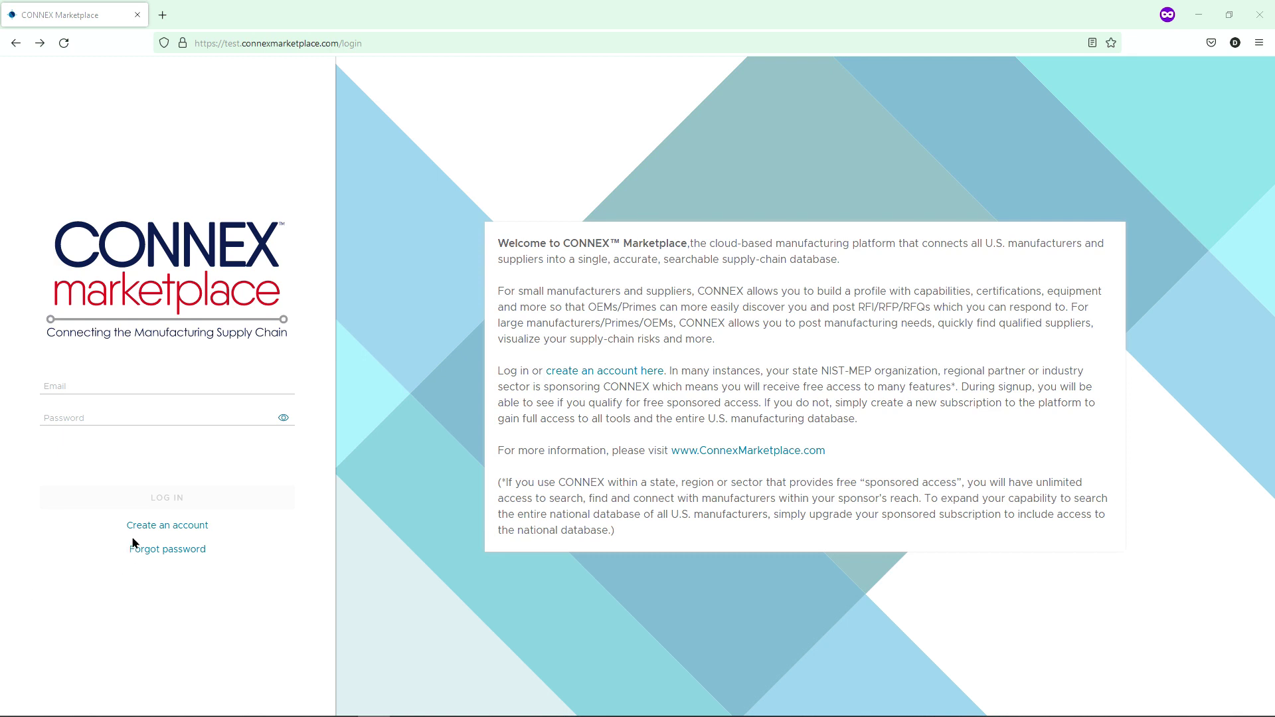
# - Enter the invited user's first name, last name, e-mail address and password on the new-account form
pyautogui.click(159, 524)
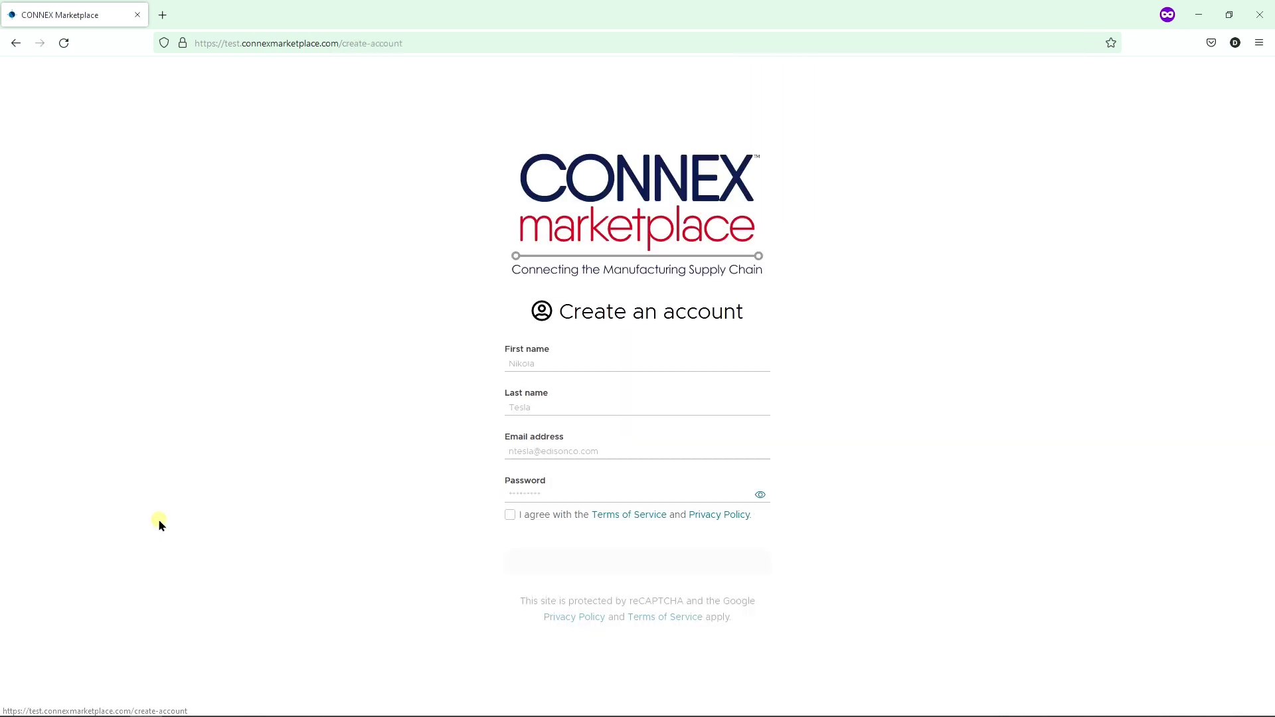
pyautogui.click(529, 363)
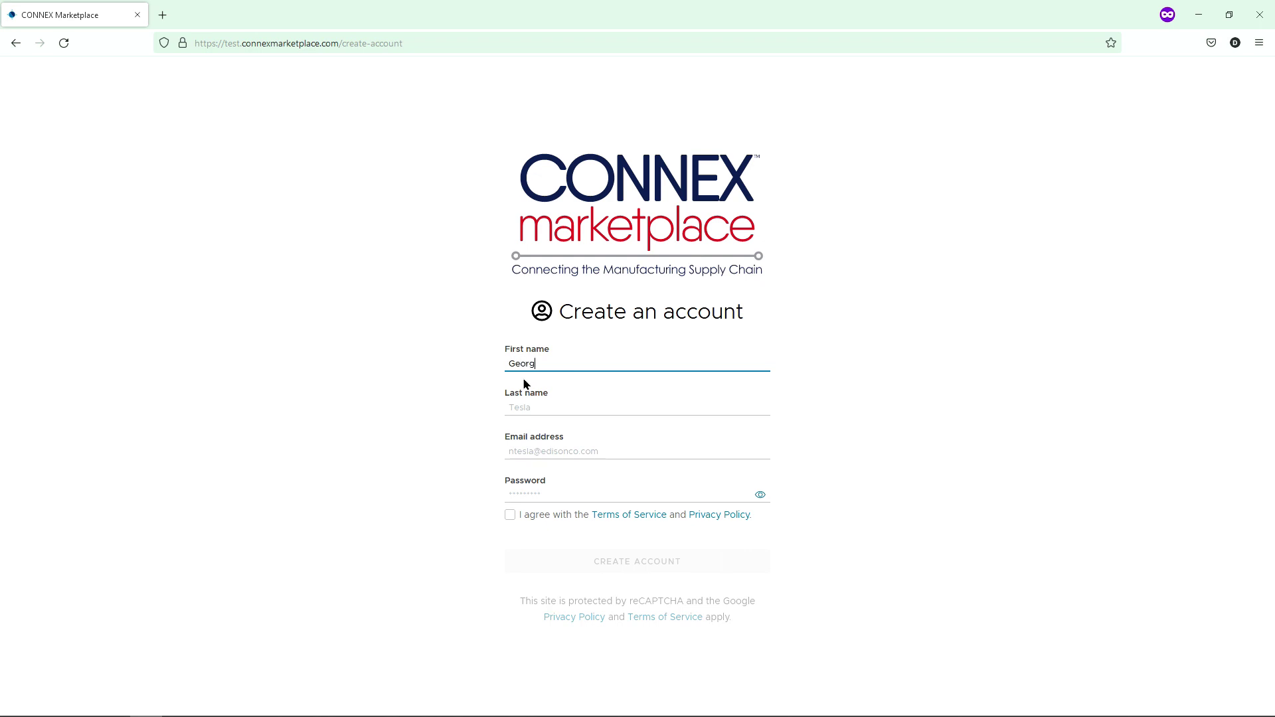
pyautogui.press('Tab')
pyautogui.write('Tyso')
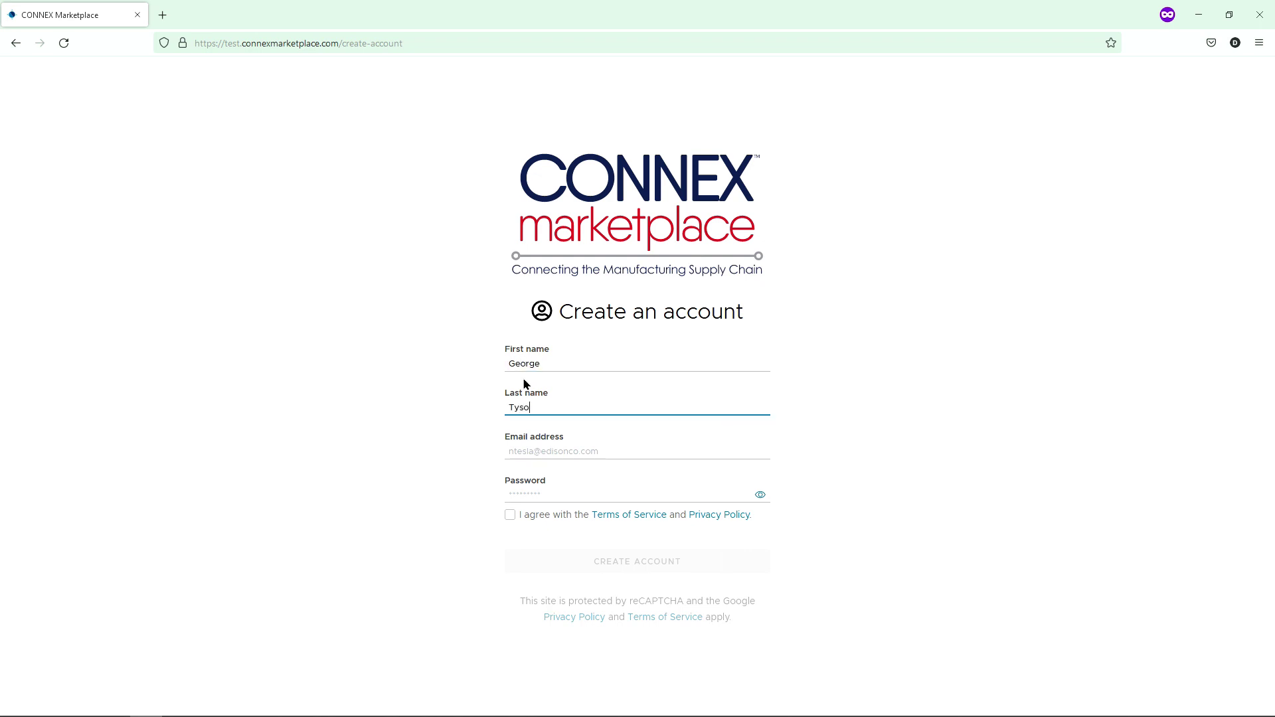
pyautogui.write('n')
pyautogui.press('Tab')
pyautogui.press('Tab')
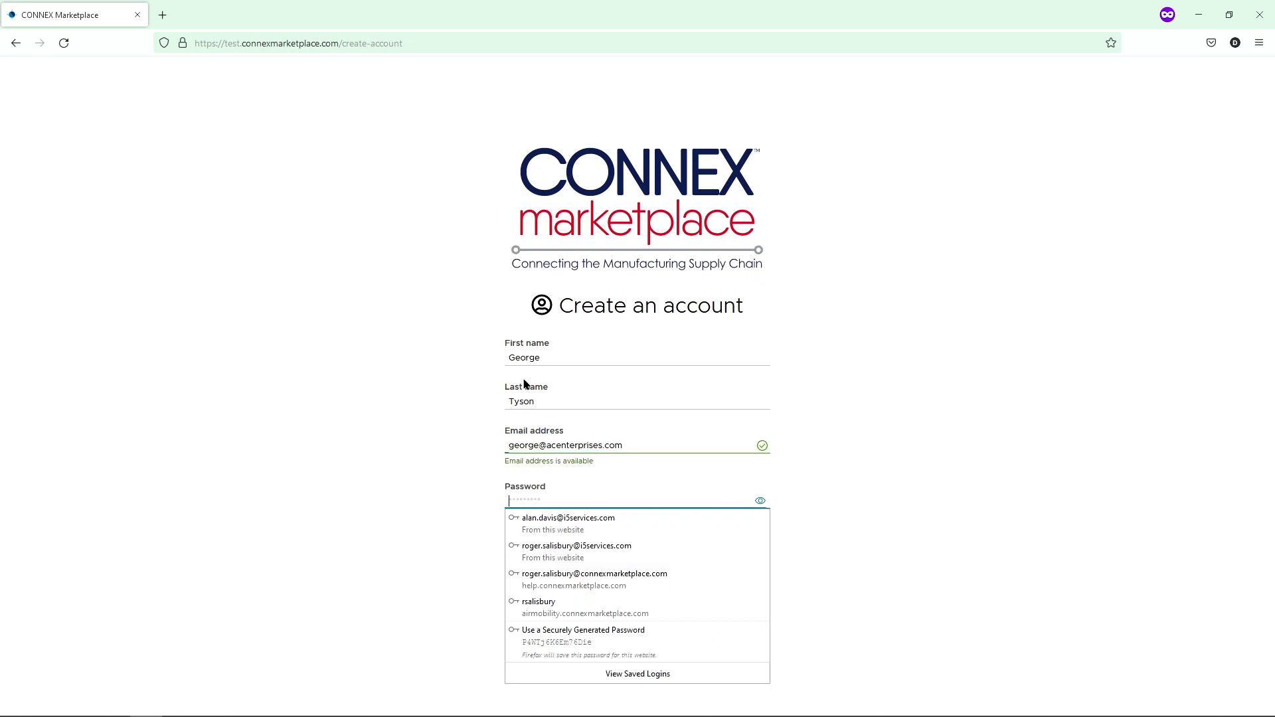
pyautogui.write('passwo')
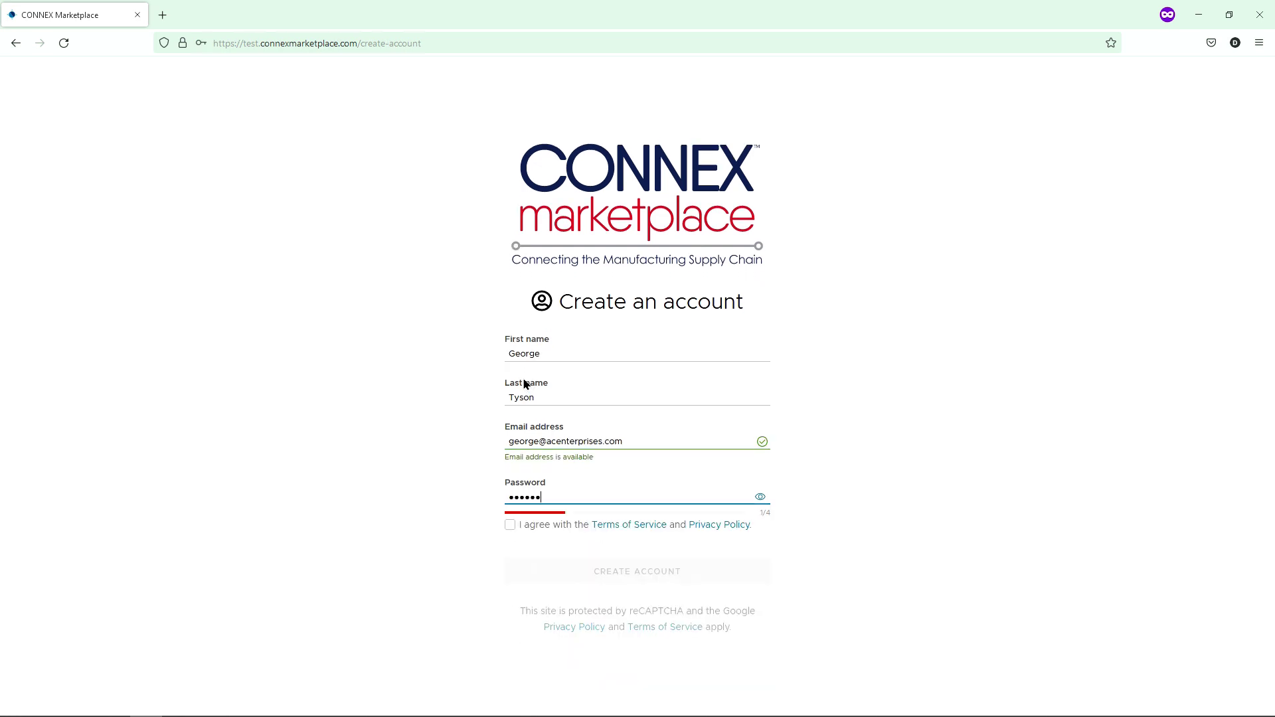
pyautogui.write('rd')
# - Reveal the password to check it, accept the terms of service and privacy policy, and create the account
pyautogui.click(761, 498)
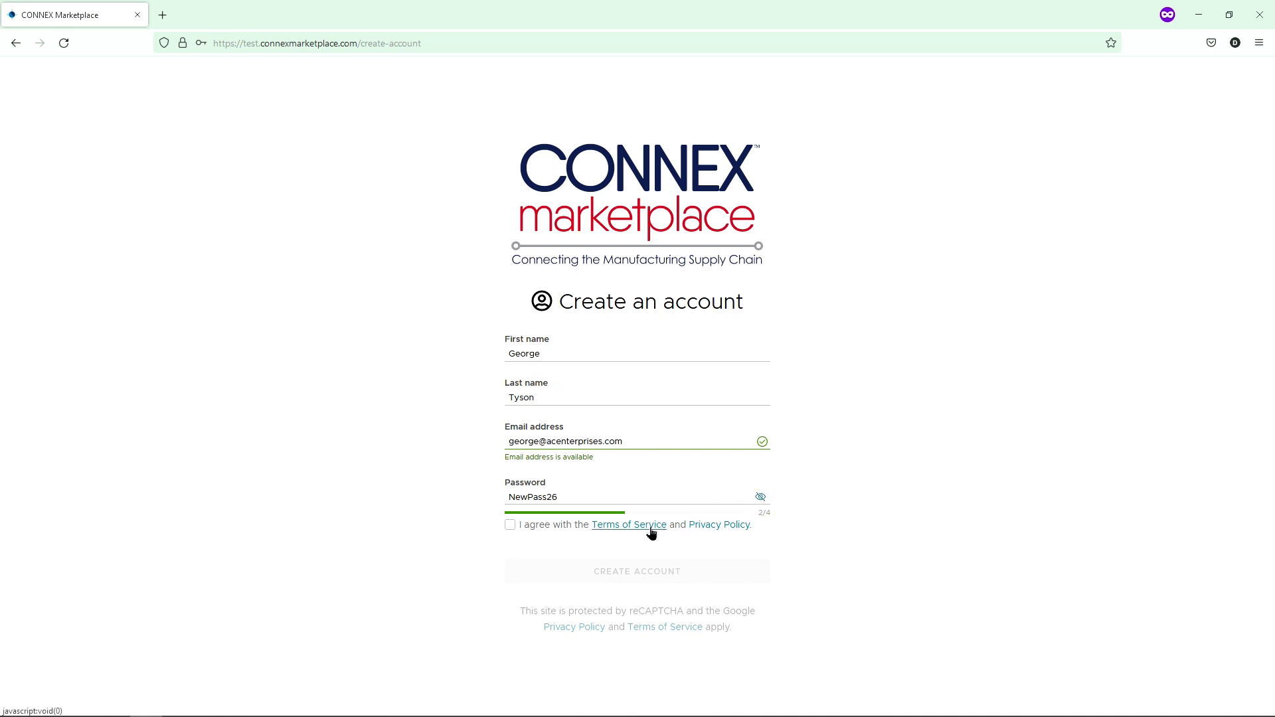
pyautogui.click(510, 526)
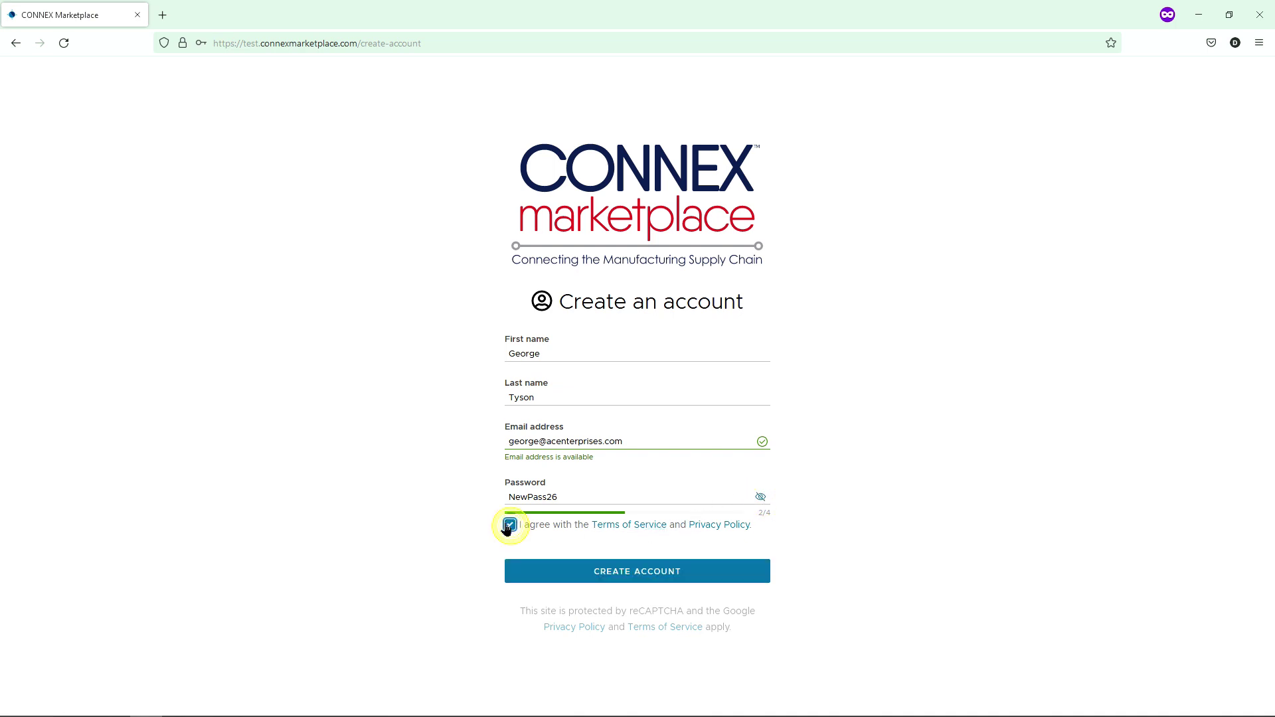
pyautogui.click(585, 571)
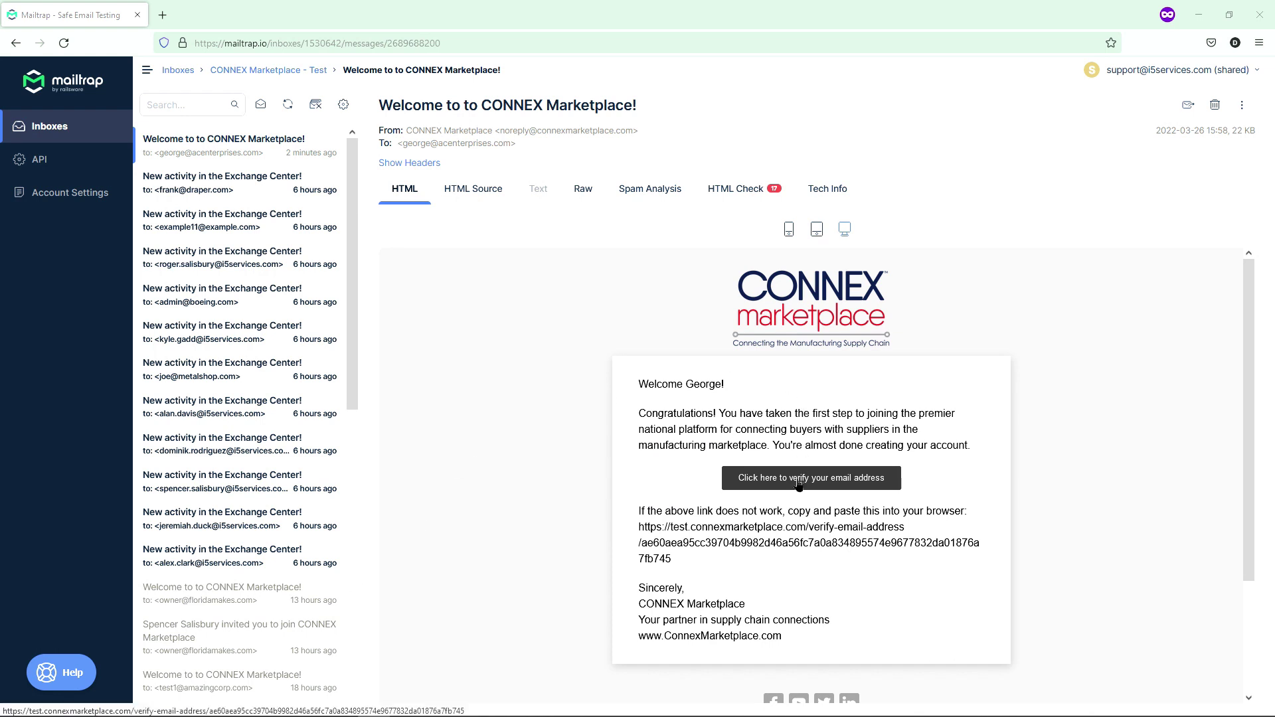
# - Follow the verification link in the 'Welcome to CONNEX Marketplace!' e-mail
pyautogui.click(798, 484)
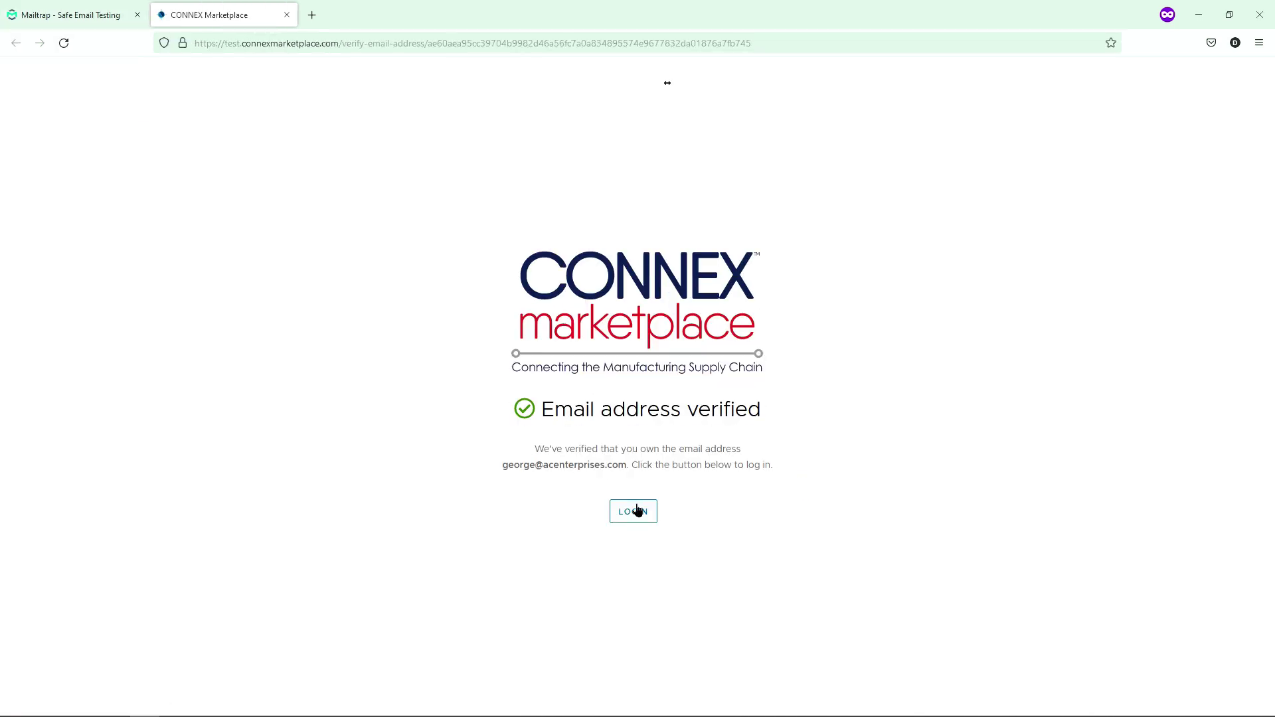
# - Log in with the new user's e-mail and password, then begin registering the organization
pyautogui.click(634, 511)
pyautogui.click(114, 386)
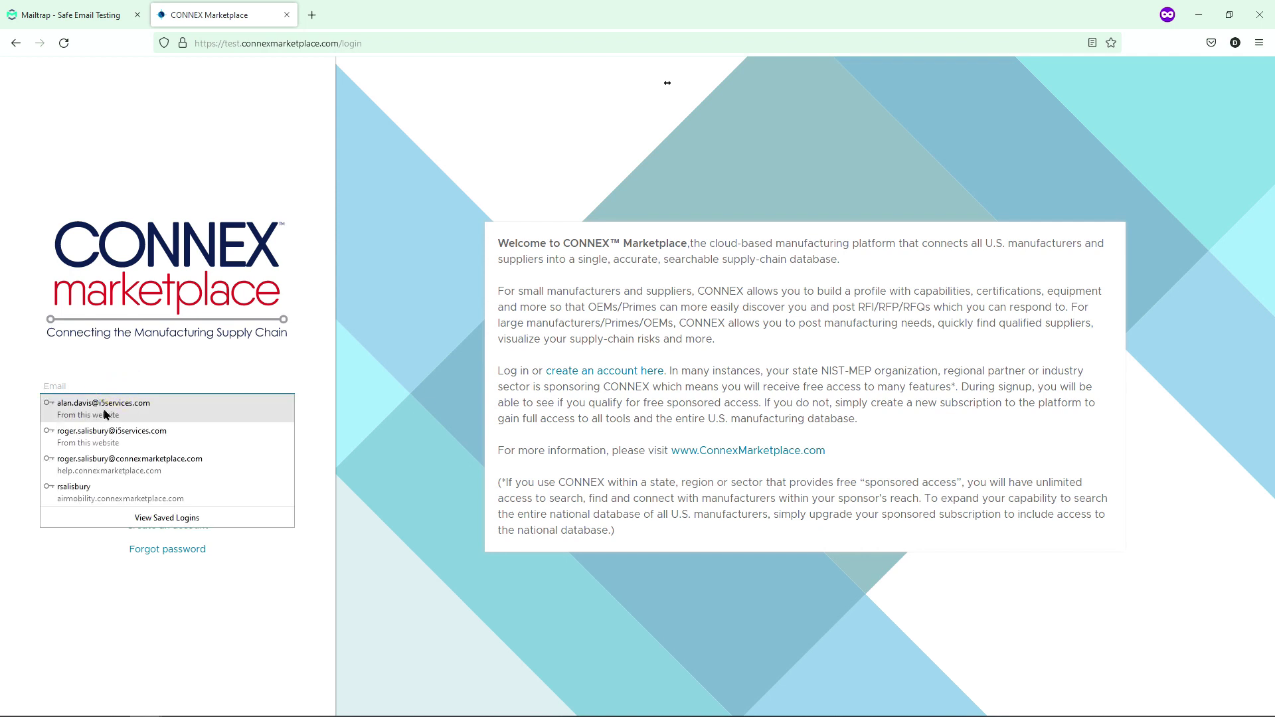
pyautogui.hotkey('ctrl', 'v')
pyautogui.press('Tab')
pyautogui.write('123')
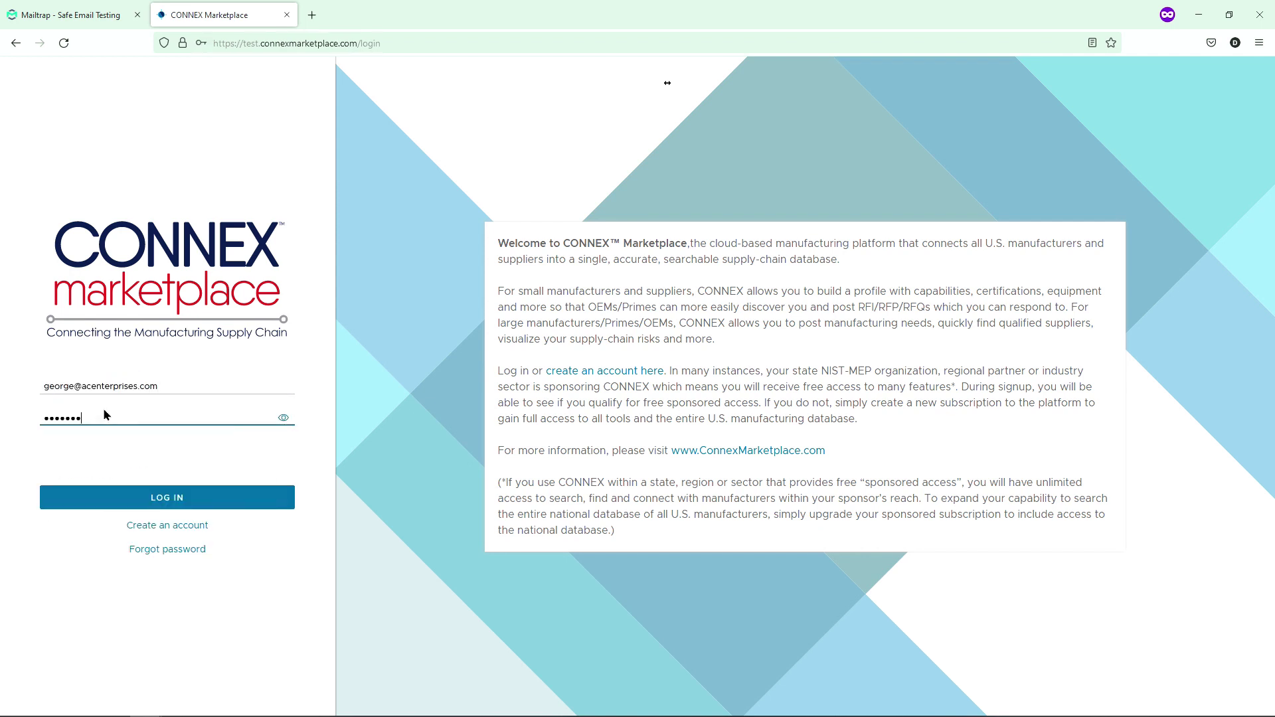
pyautogui.write('456789')
pyautogui.click(159, 497)
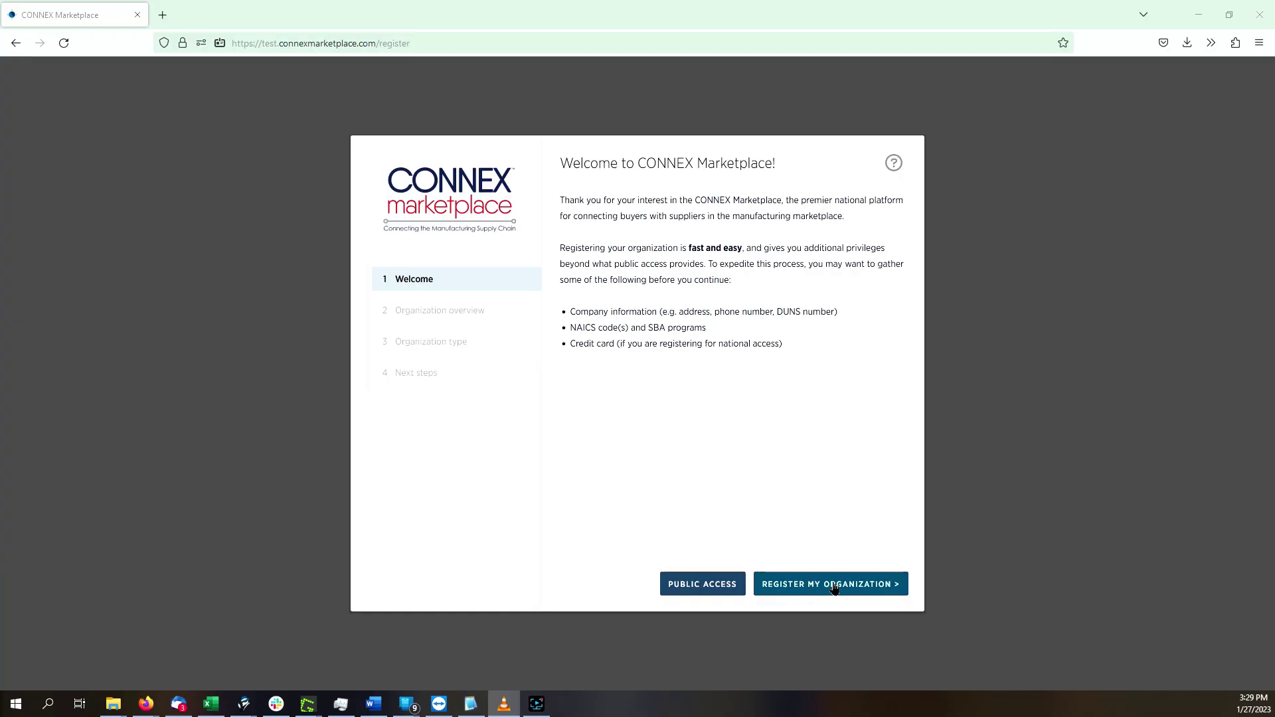
pyautogui.click(834, 589)
pyautogui.click(630, 241)
# - Enter the name Acme Enterprises, the suggested Titusville, FL street address and the phone number
pyautogui.write('Acme Enterprises')
pyautogui.press('Tab')
pyautogui.click(664, 428)
pyautogui.click(673, 515)
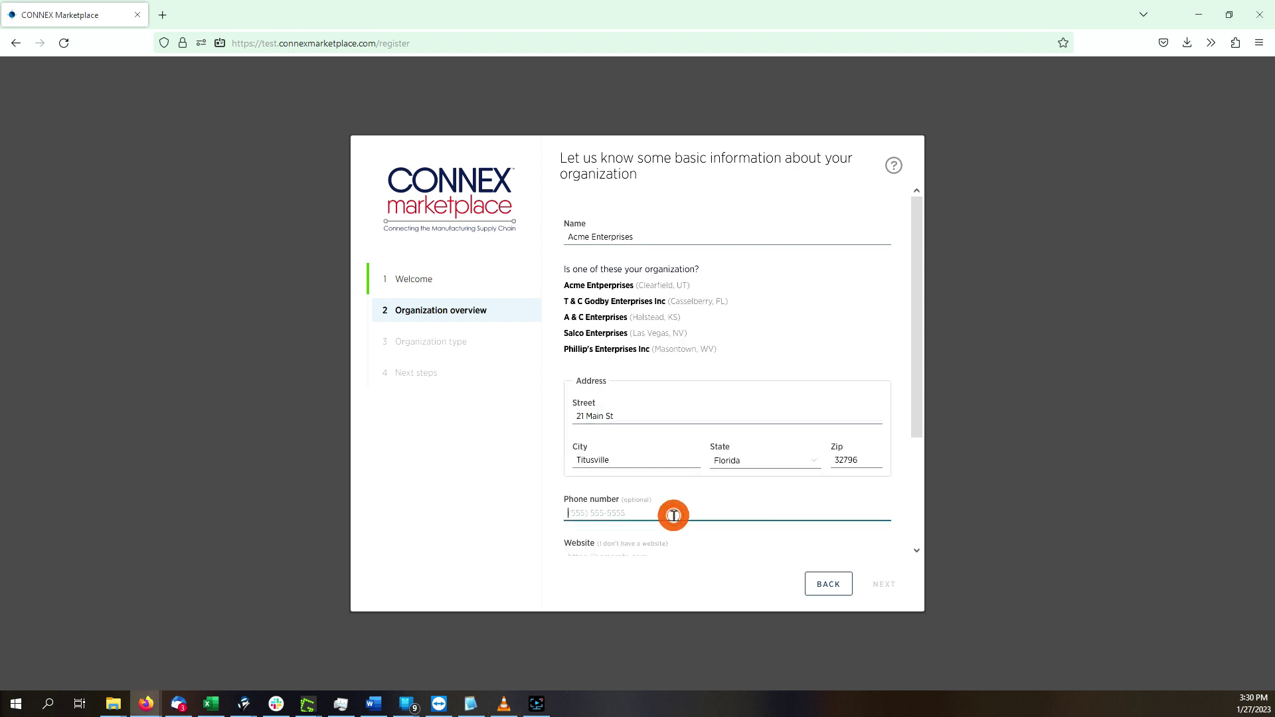
pyautogui.scroll(-1, 637, 529)
pyautogui.click(638, 516)
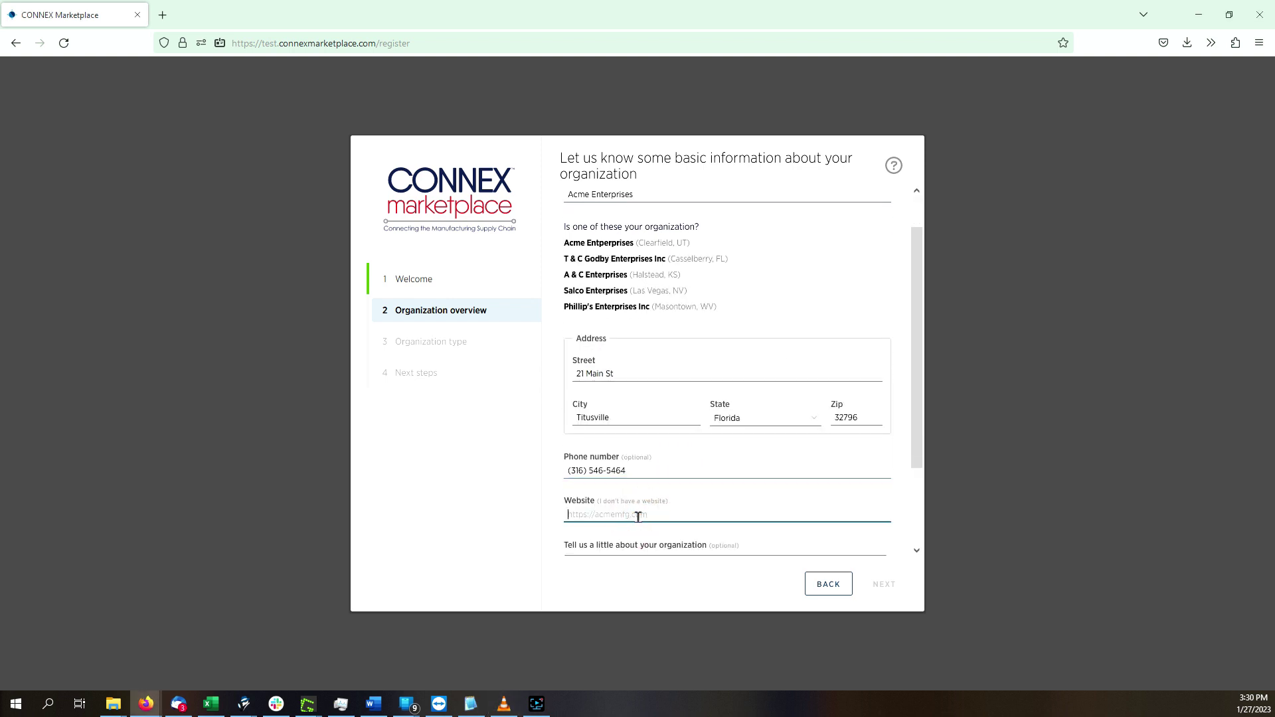
pyautogui.write('www.acenterprises.com')
pyautogui.press('Tab')
pyautogui.write('Ac')
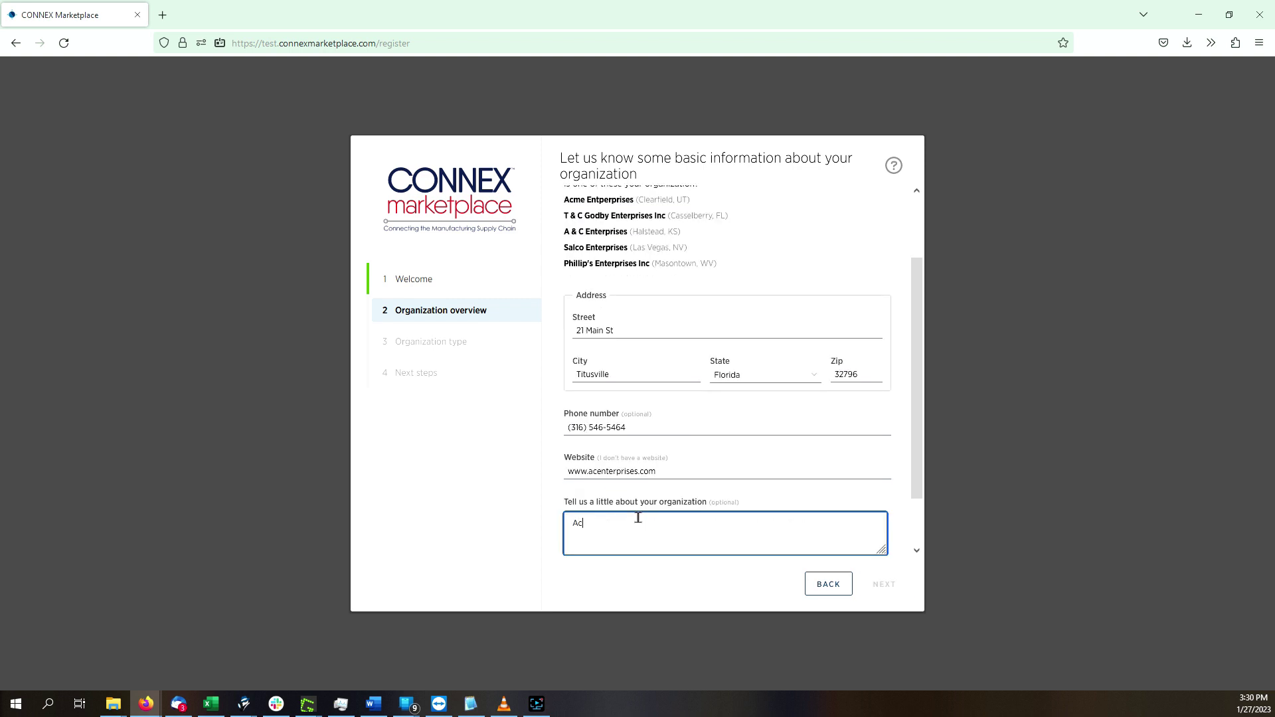
pyautogui.write('me Enterprises is a national commercial manufacturer specializing in custom prototyping partnerships ')
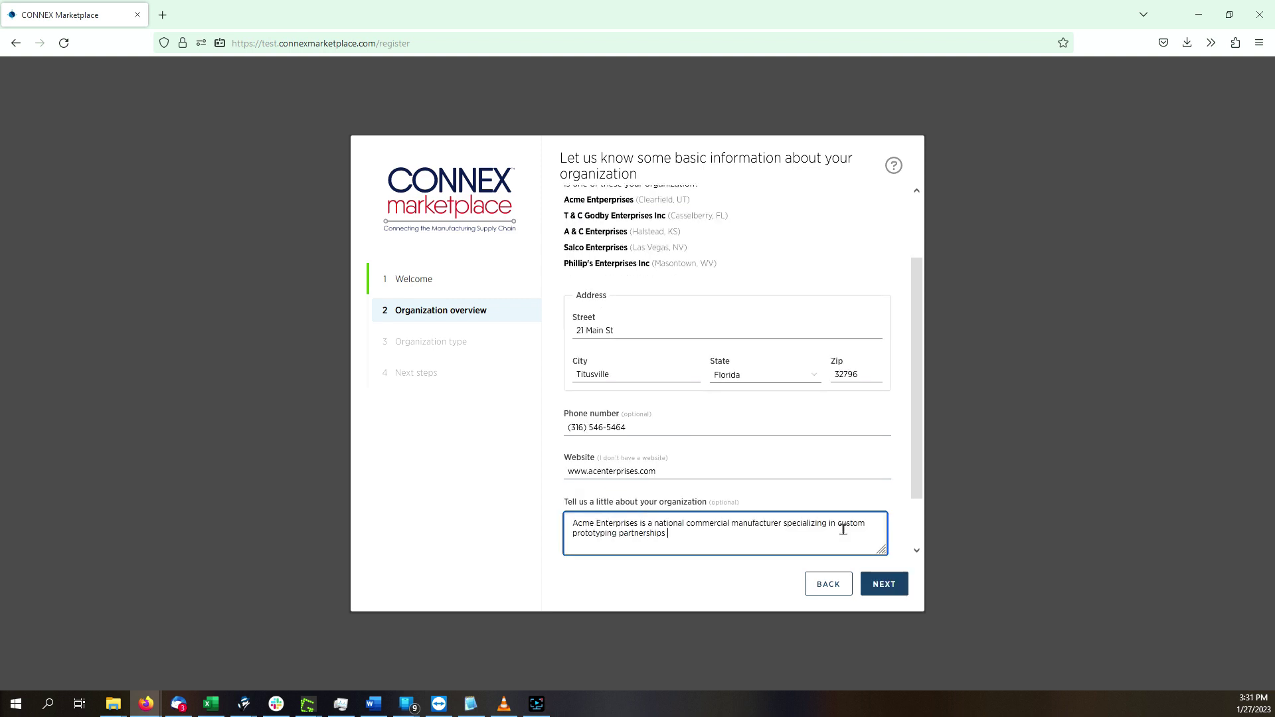
pyautogui.write('with mass production facilities.')
pyautogui.press('Tab')
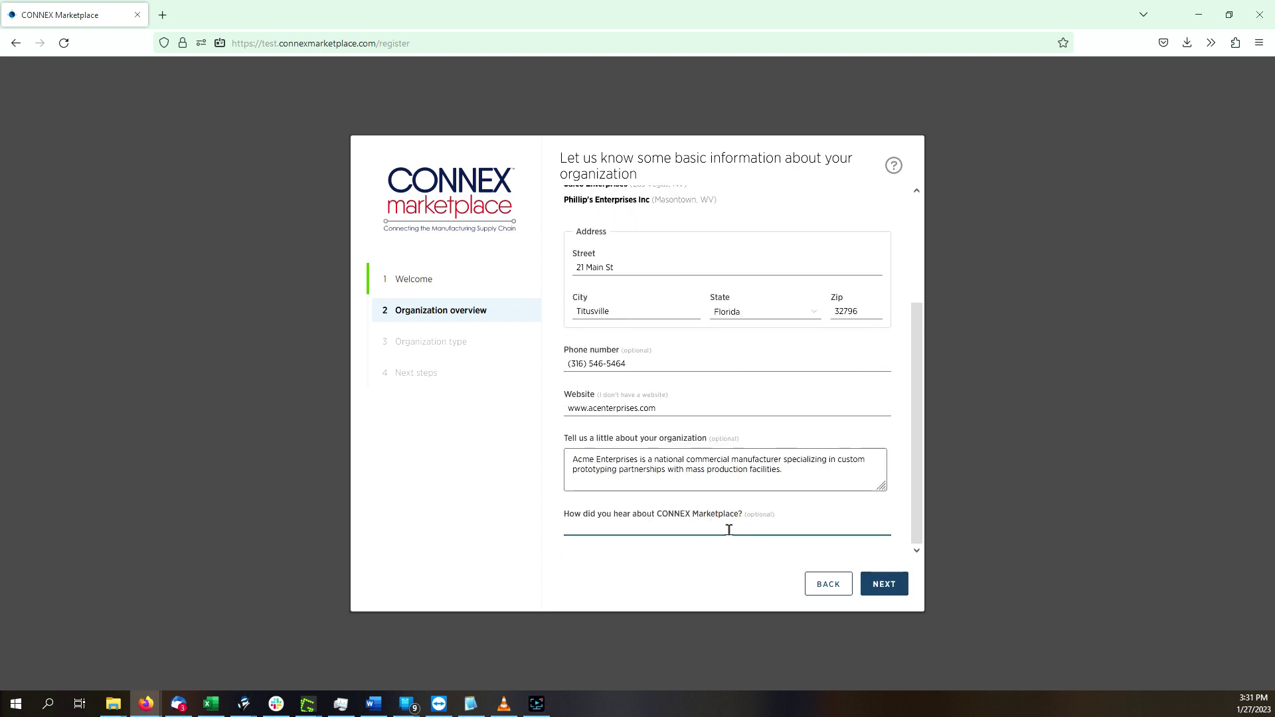
pyautogui.write('Referral from my associate')
pyautogui.click(884, 583)
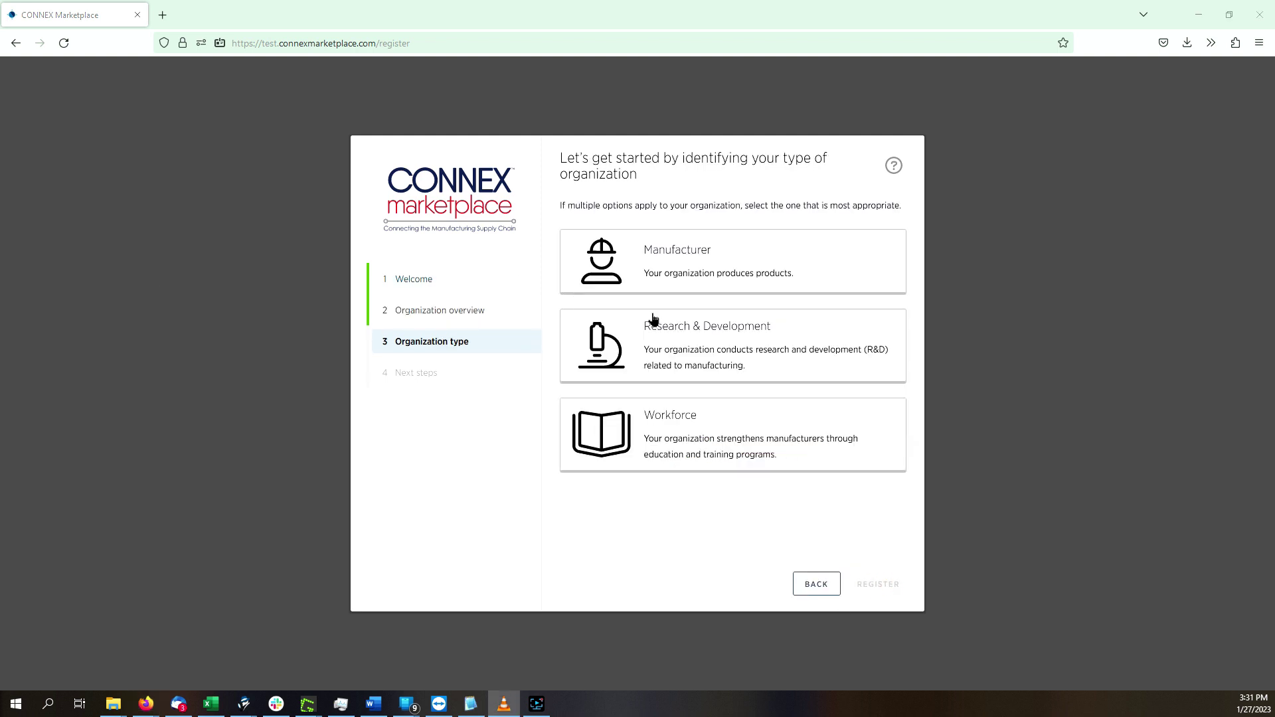
# - Choose Manufacturer instead of Workforce as the organization type
pyautogui.click(681, 438)
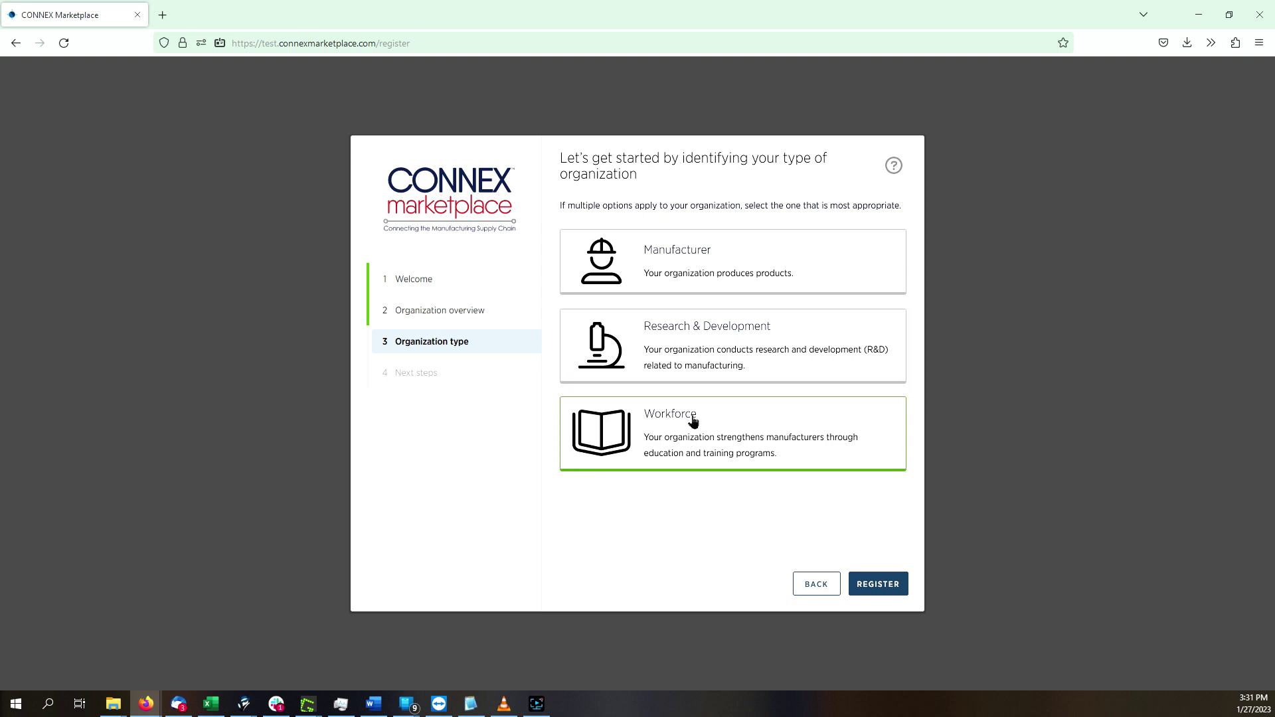
pyautogui.click(686, 284)
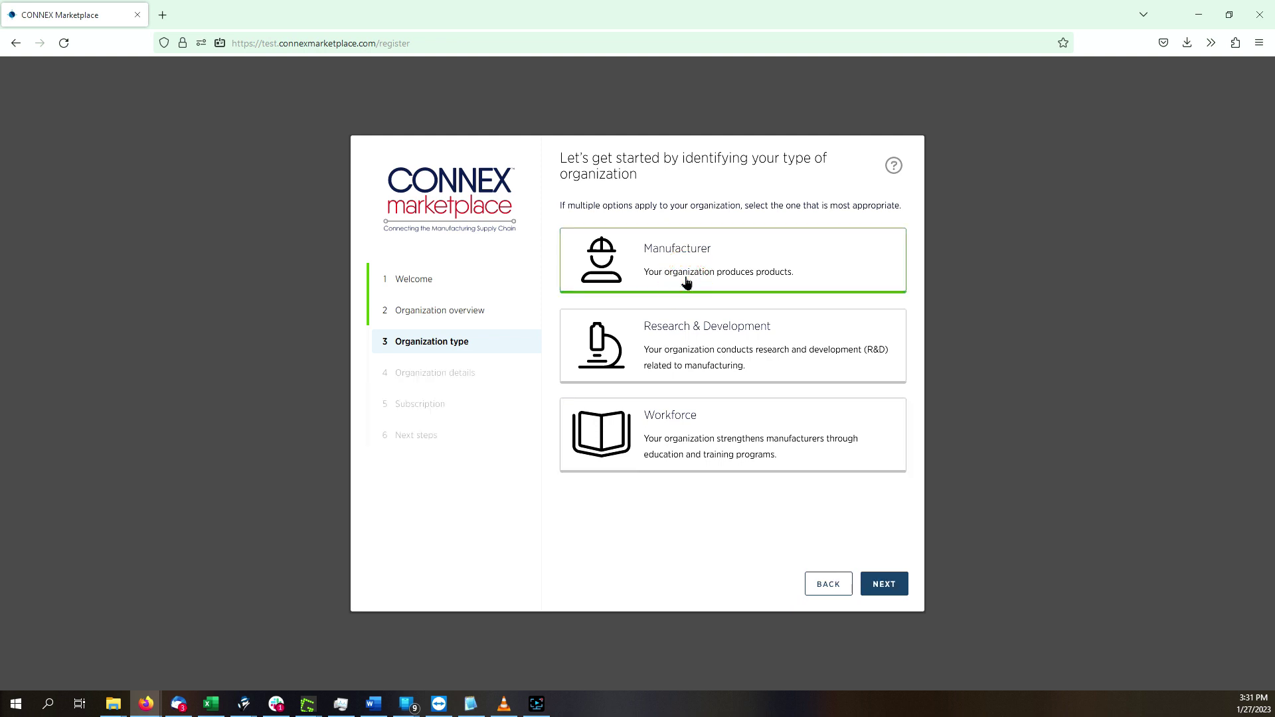
pyautogui.click(883, 583)
# - Enter the organization's DUNS number and add NAICS code 331110 (Iron and Steel Mills)
pyautogui.click(616, 226)
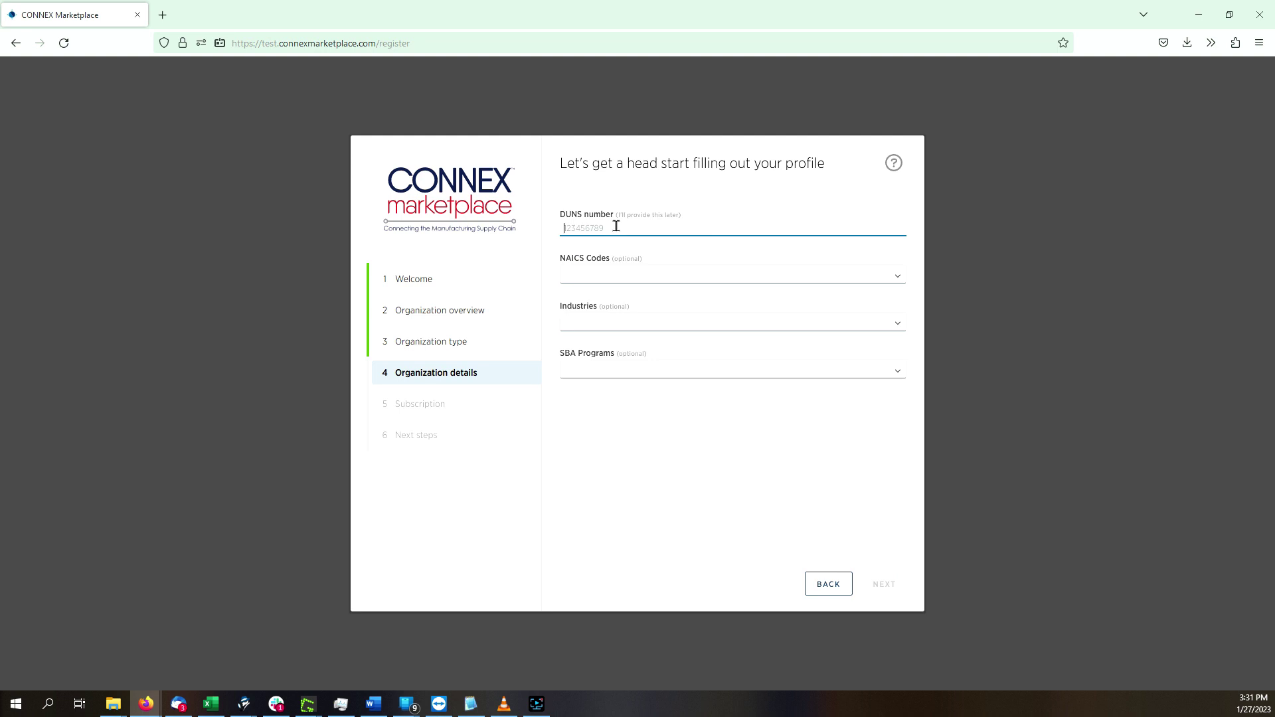
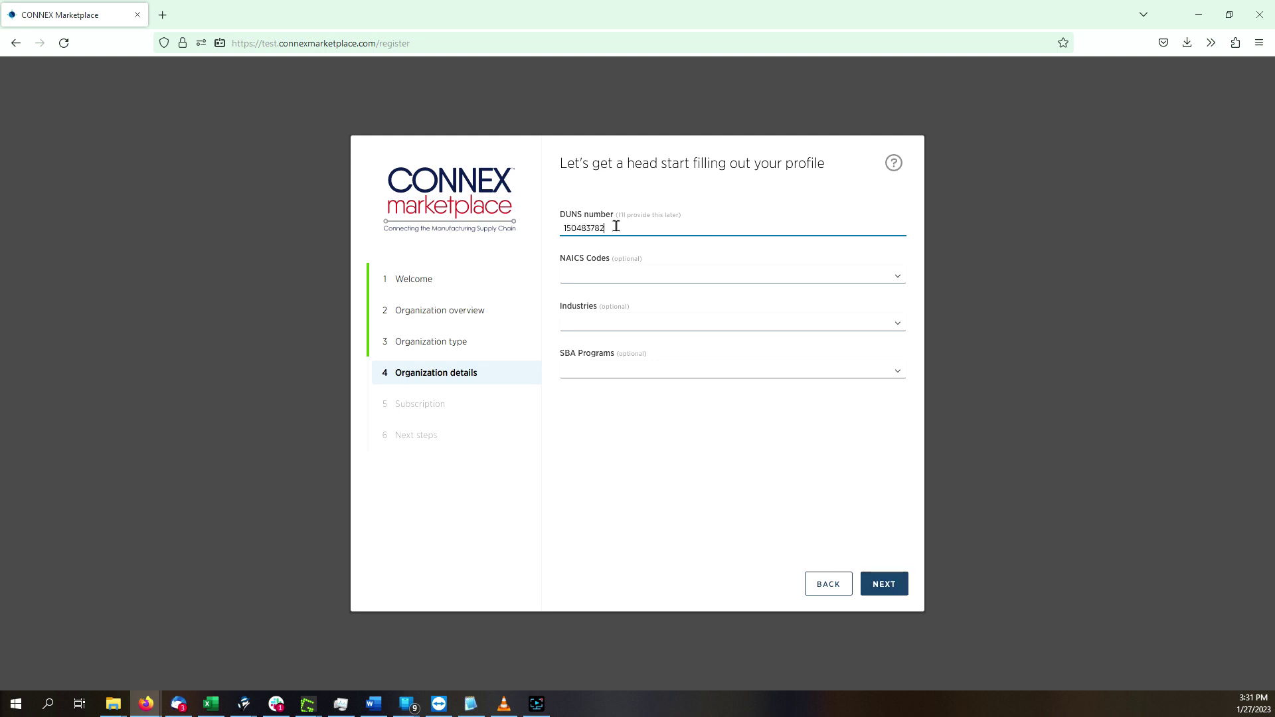
pyautogui.press('Tab')
pyautogui.write('331110')
pyautogui.press('Return')
# - Add Aerospace as an industry and the Service-disabled Veteran-owned Small Business SBA program
pyautogui.press('Tab')
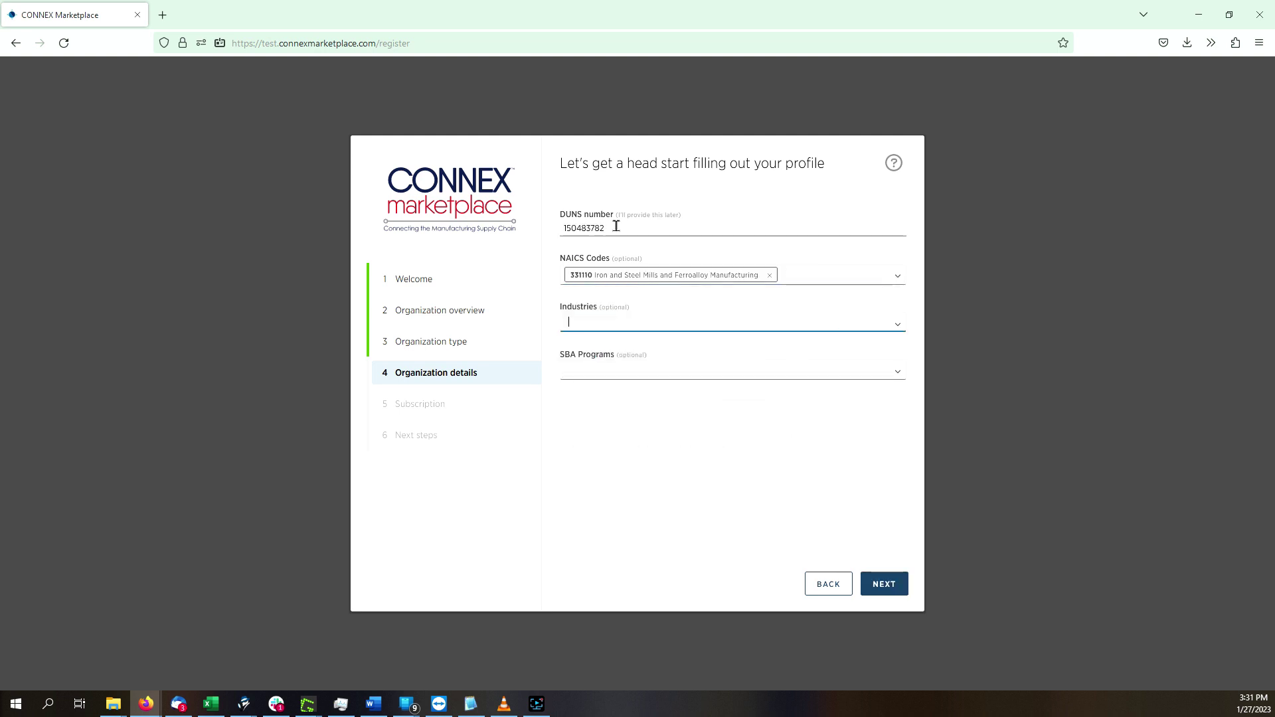
pyautogui.write('aeros')
pyautogui.press('Return')
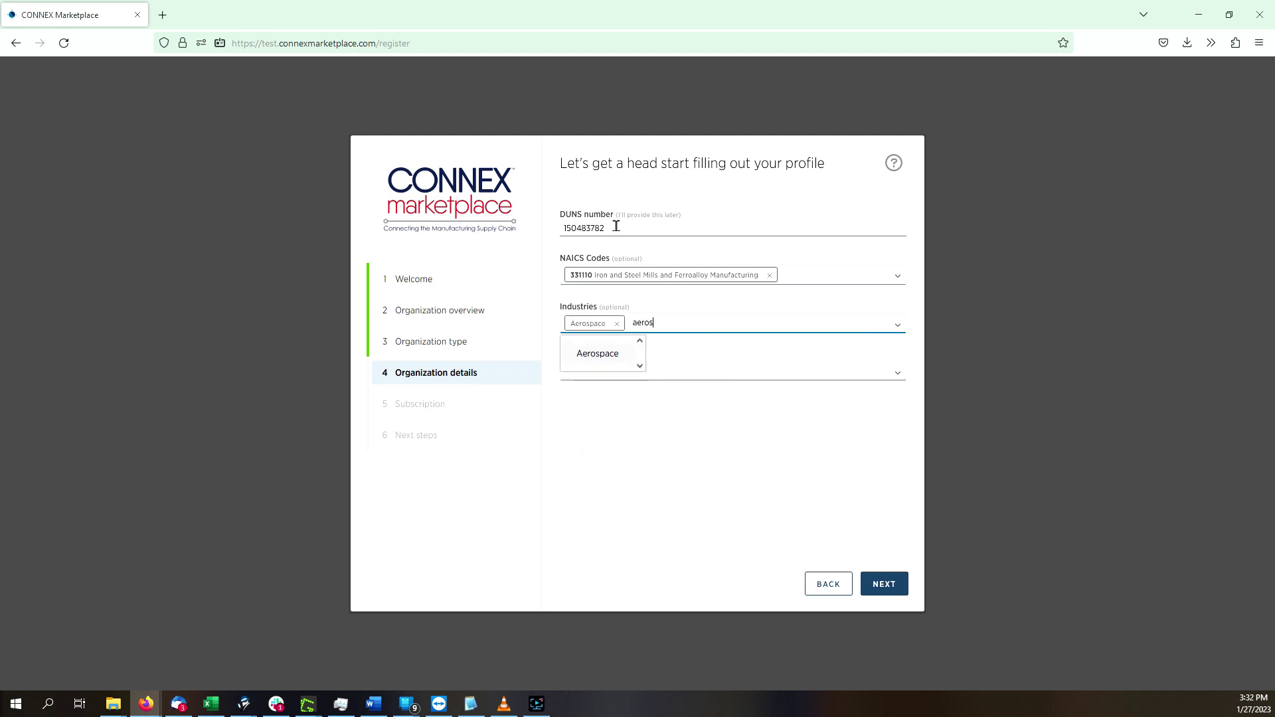
pyautogui.press('BackSpace')
pyautogui.press('BackSpace')
pyautogui.press('BackSpace')
pyautogui.press('Tab')
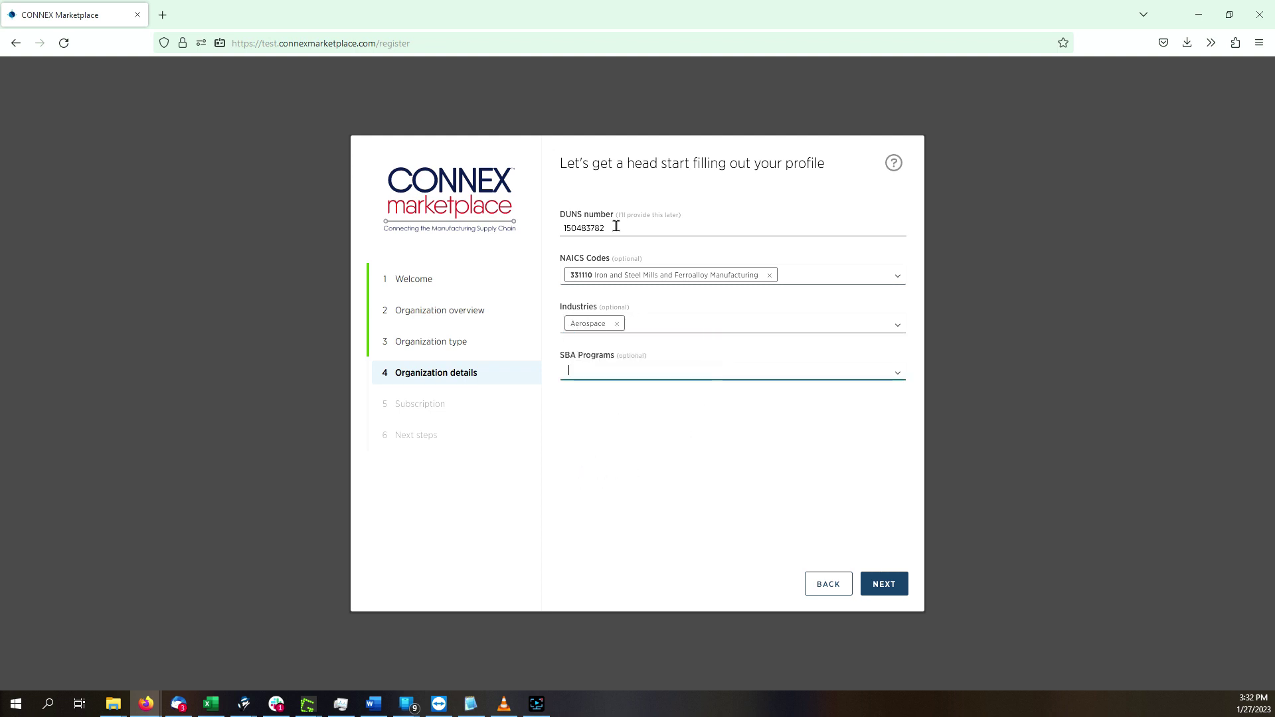
pyautogui.write('Vet')
pyautogui.click(656, 402)
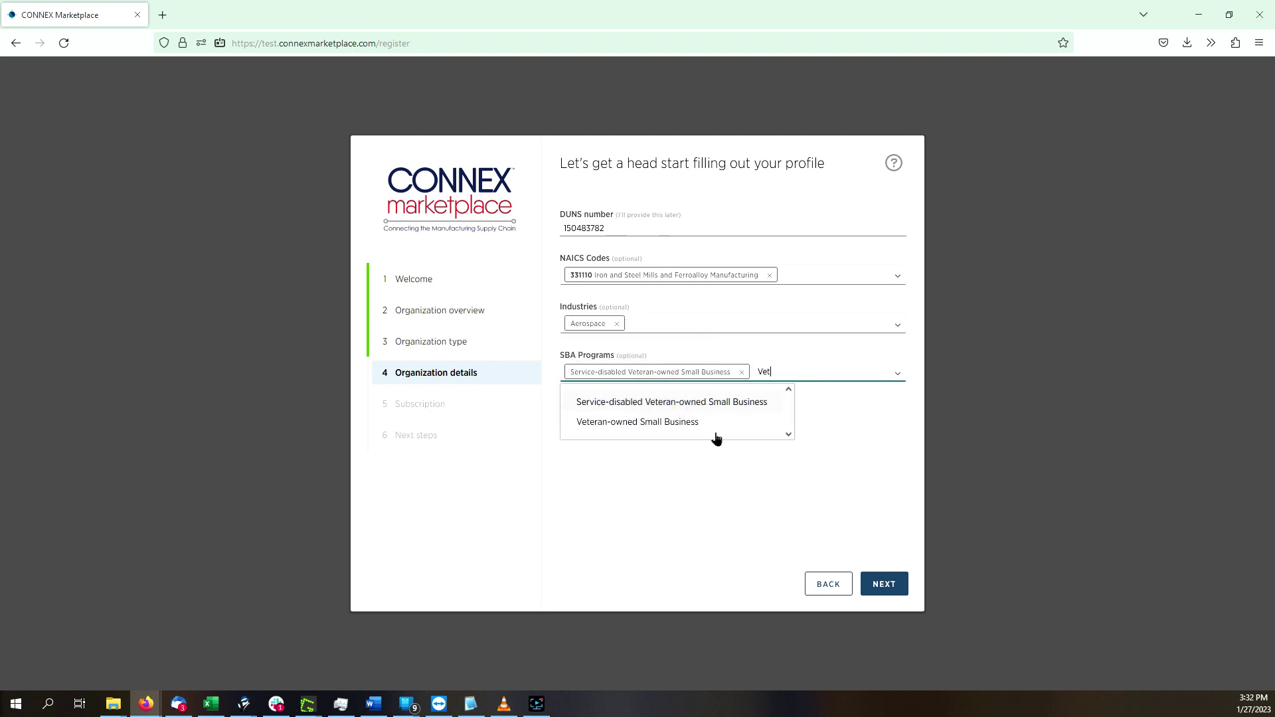
pyautogui.click(797, 219)
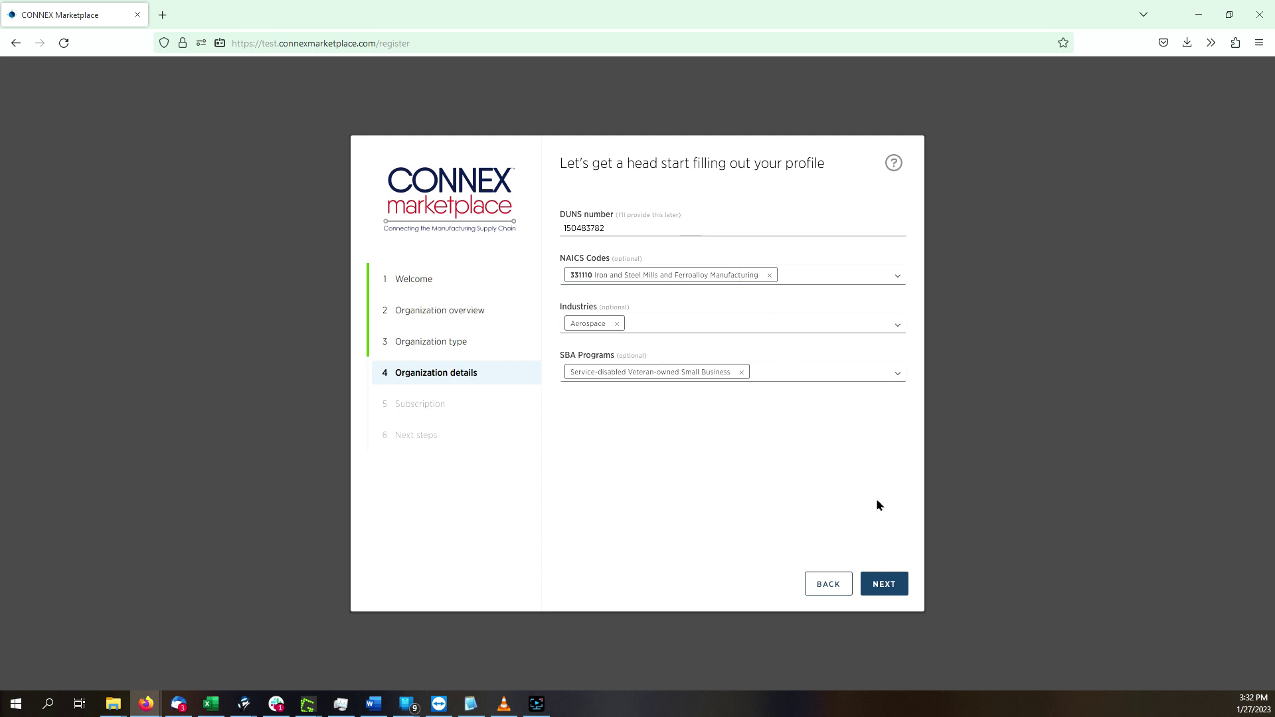
pyautogui.click(879, 582)
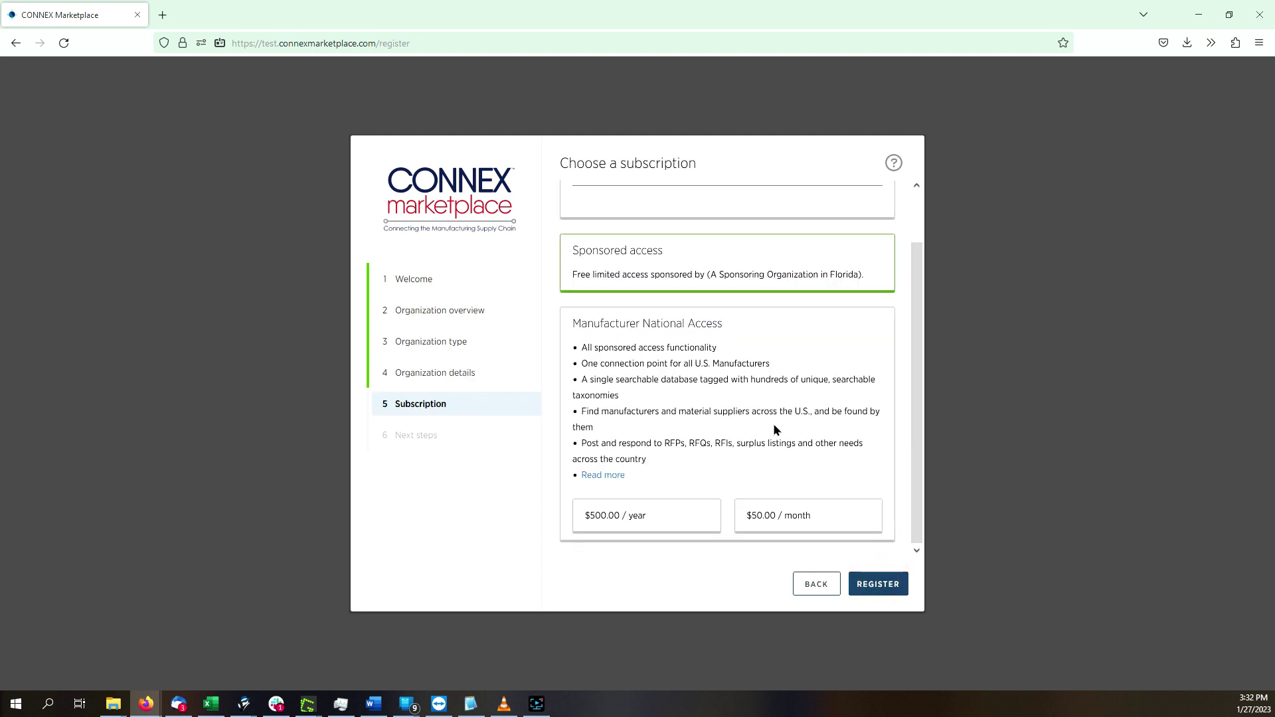
# - Select the $500.00 per year Manufacturer National Access subscription plan
pyautogui.scroll(2, 774, 428)
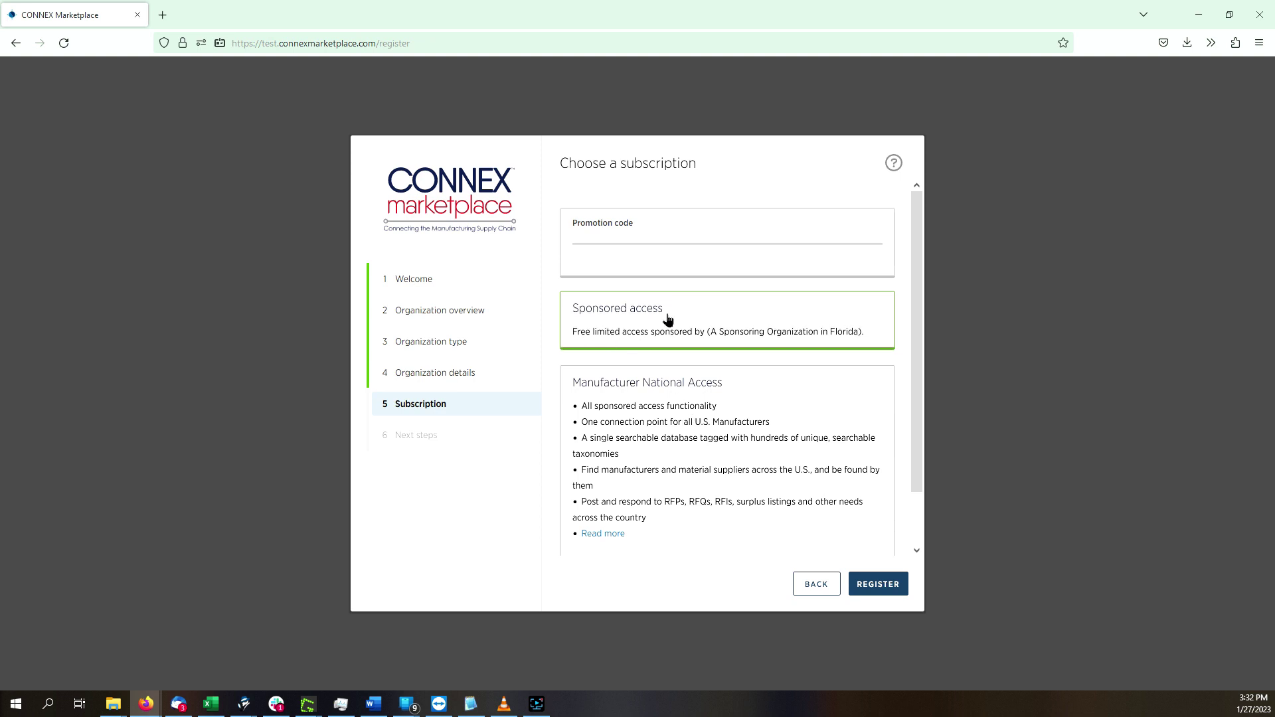
pyautogui.scroll(-2, 713, 375)
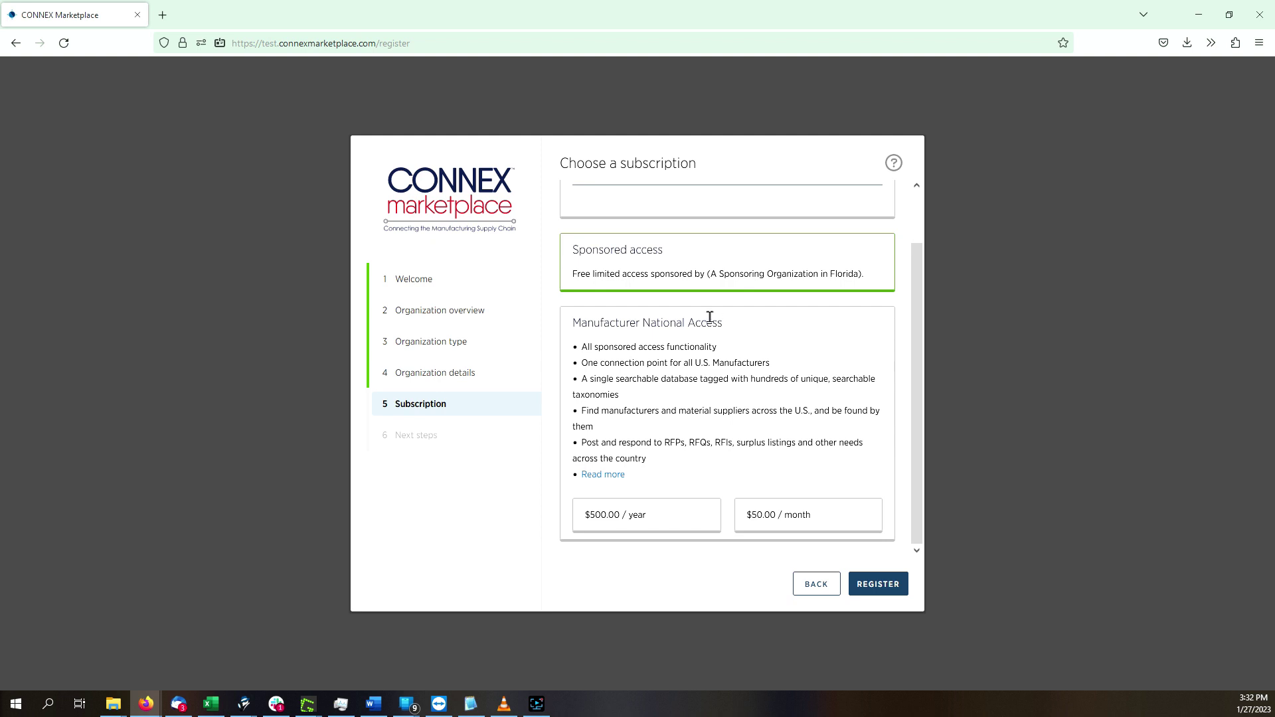
pyautogui.scroll(2, 709, 321)
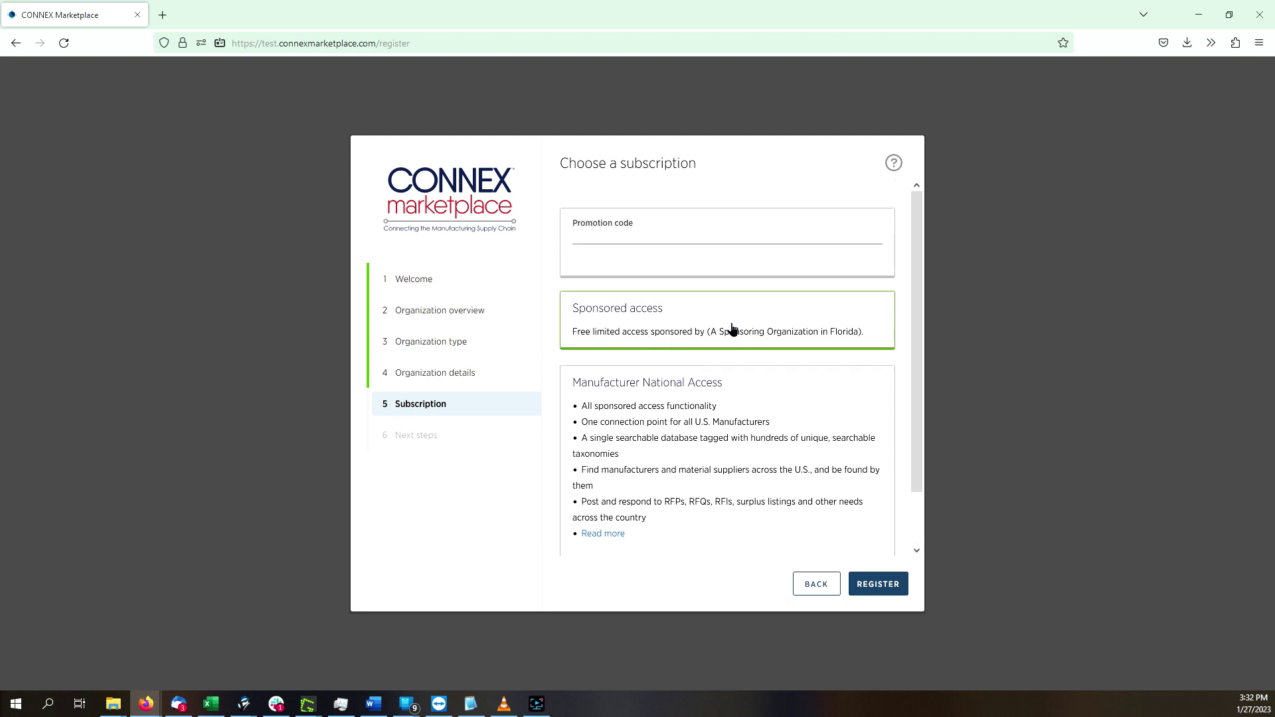
pyautogui.click(783, 330)
pyautogui.scroll(-1, 697, 418)
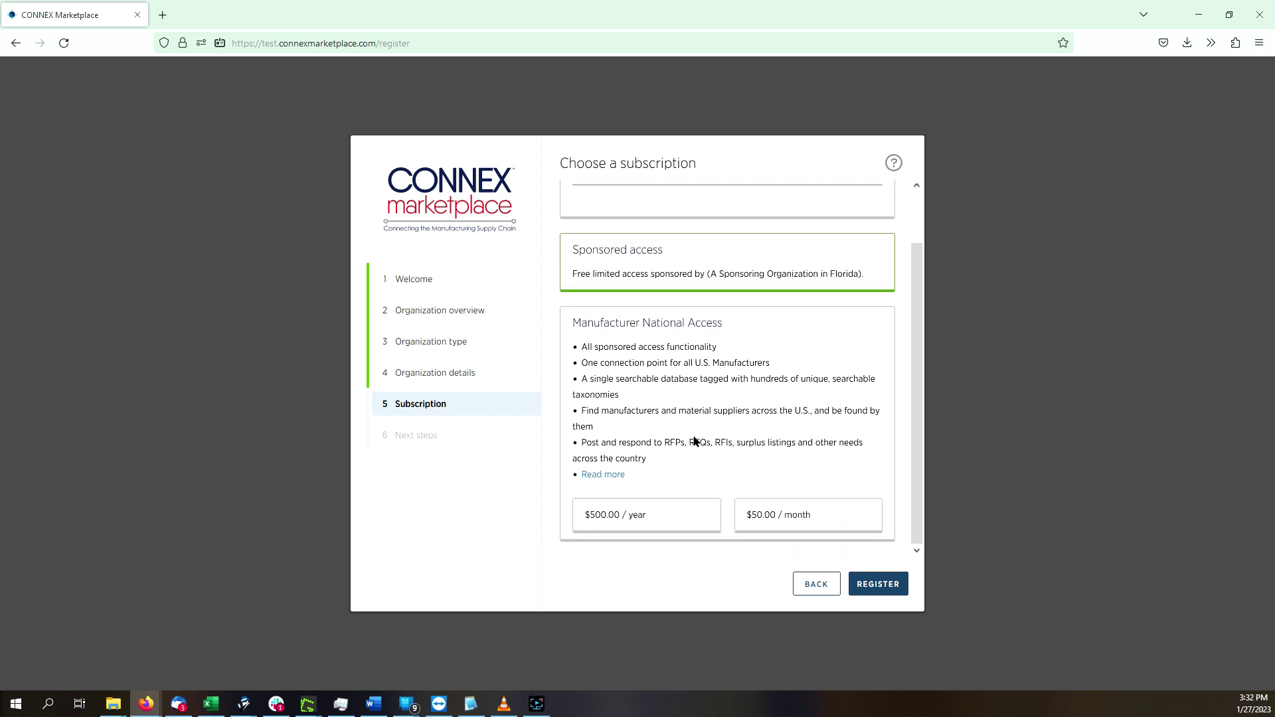
pyautogui.click(659, 517)
# - Apply the 1FY free-year promotion code and begin entering the card number for payment
pyautogui.scroll(1, 663, 442)
pyautogui.click(642, 243)
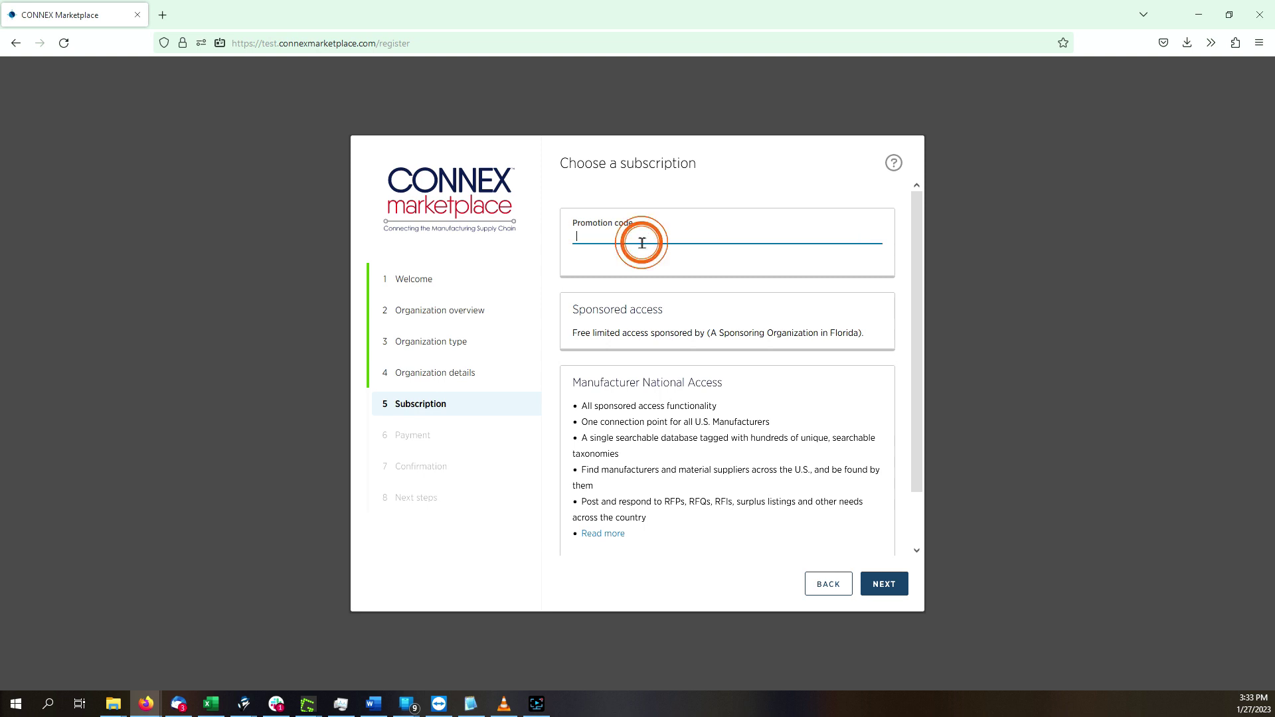
pyautogui.write('1FY')
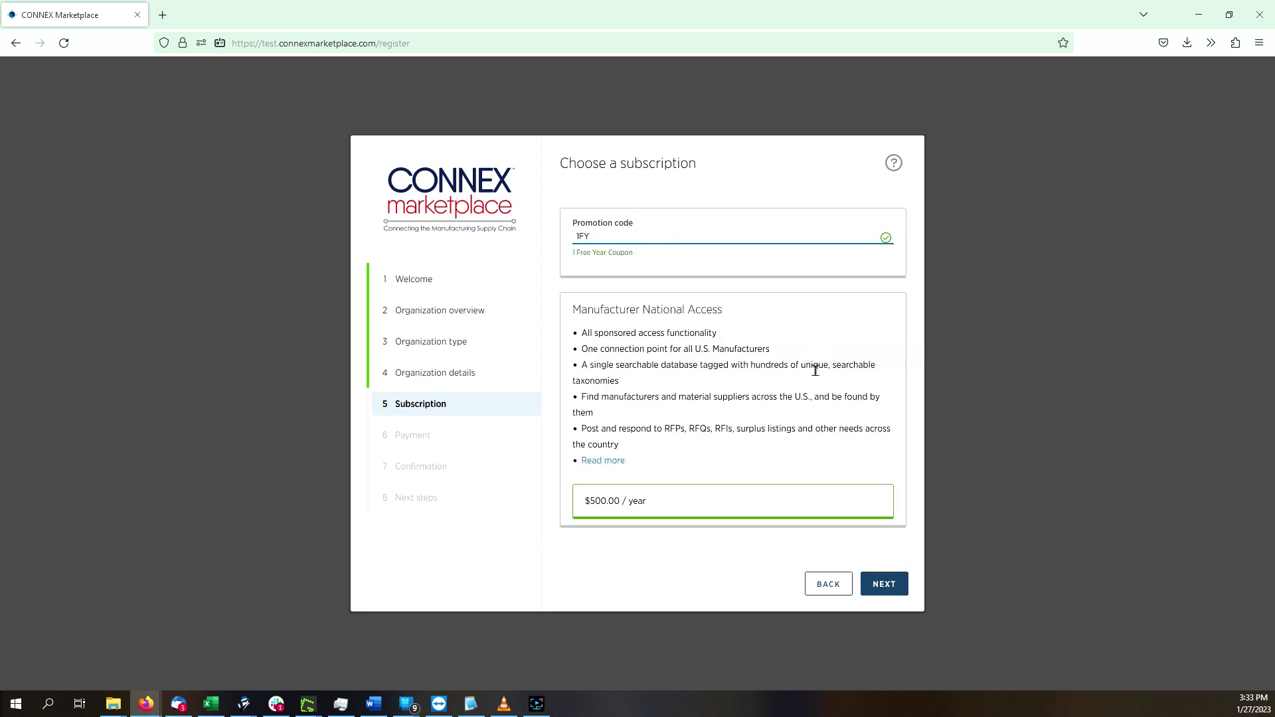
pyautogui.click(884, 584)
pyautogui.click(595, 227)
pyautogui.write('42424242 4242 4242')
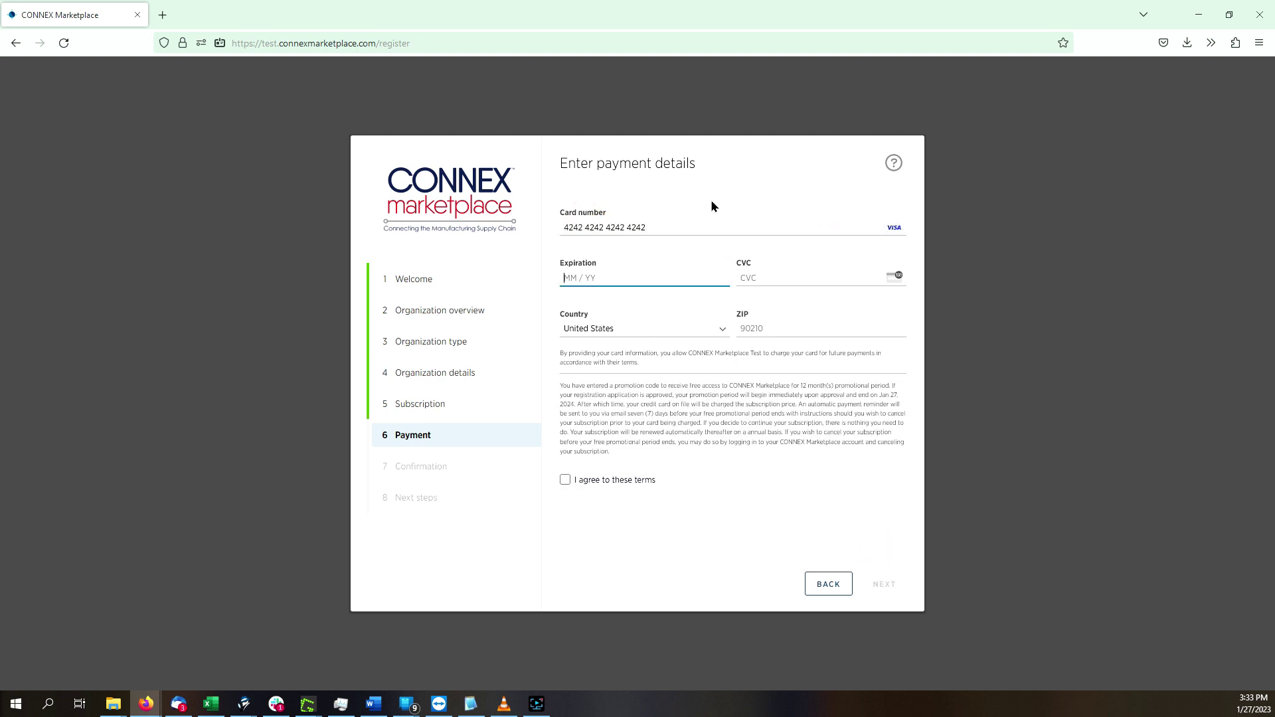
pyautogui.write('1023654')
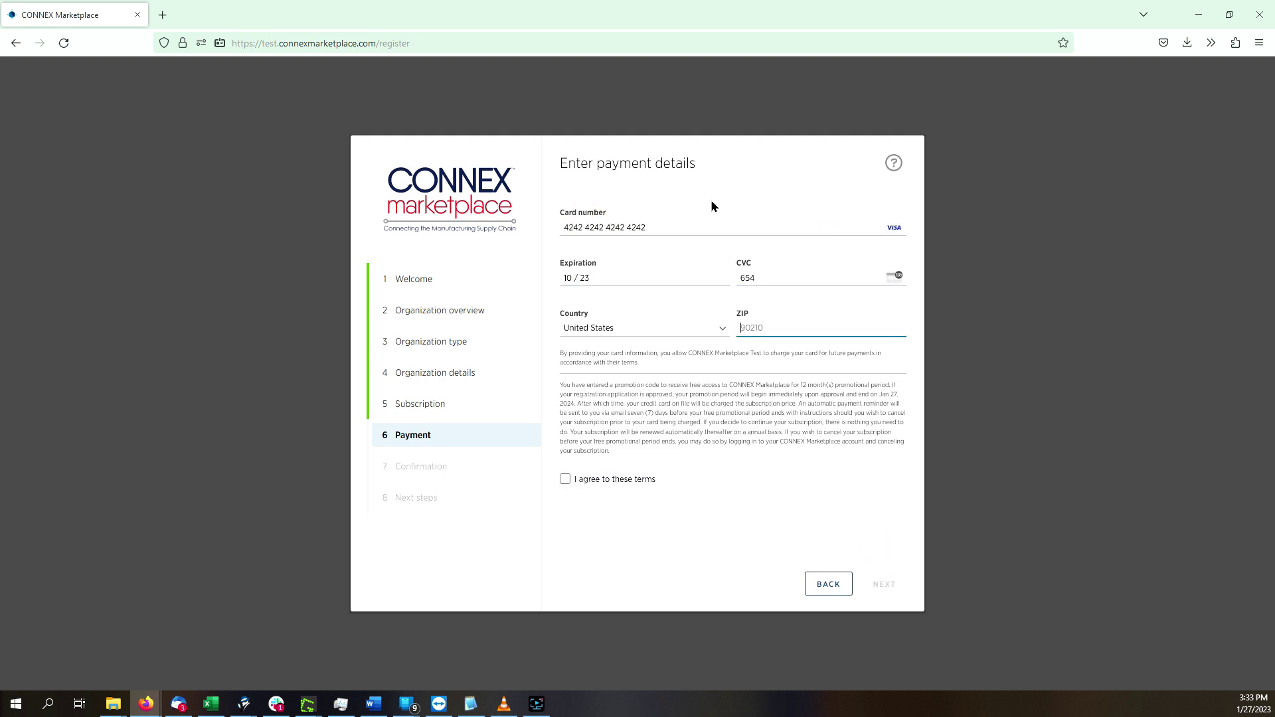
pyautogui.write('90210')
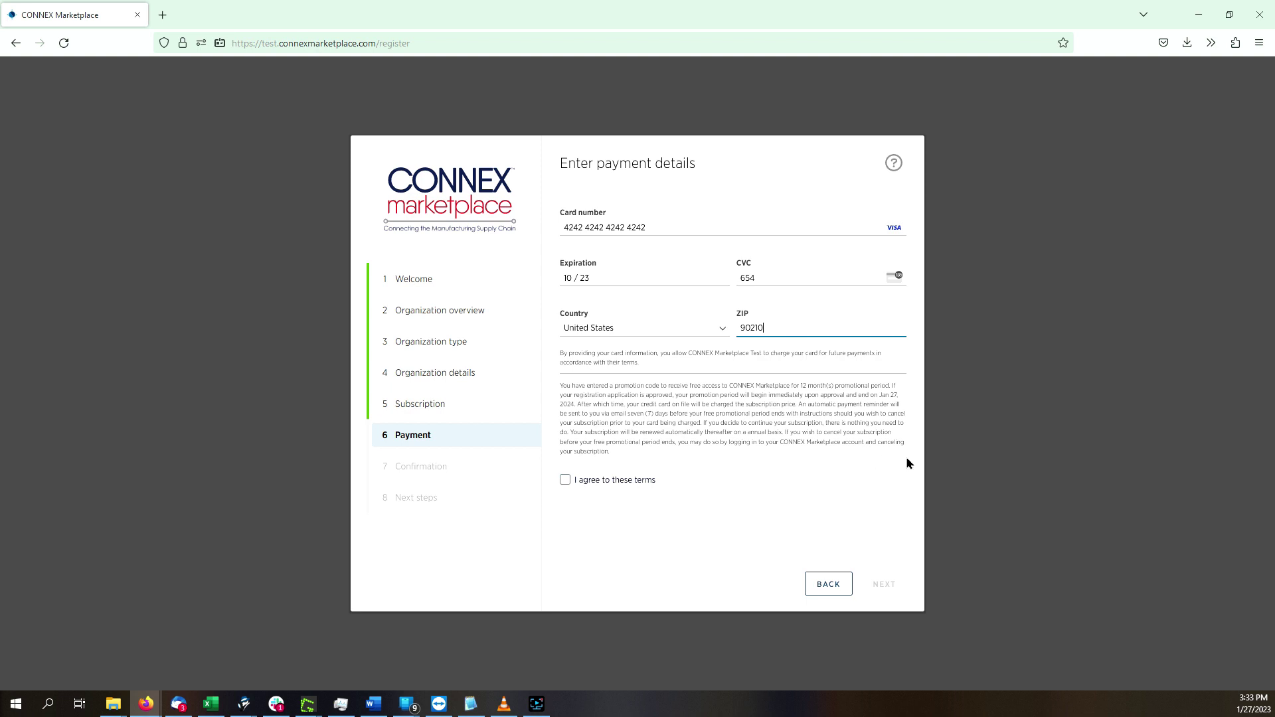
# - Accept the payment terms and proceed to the $0.00 registration confirmation
pyautogui.click(565, 481)
pyautogui.click(884, 583)
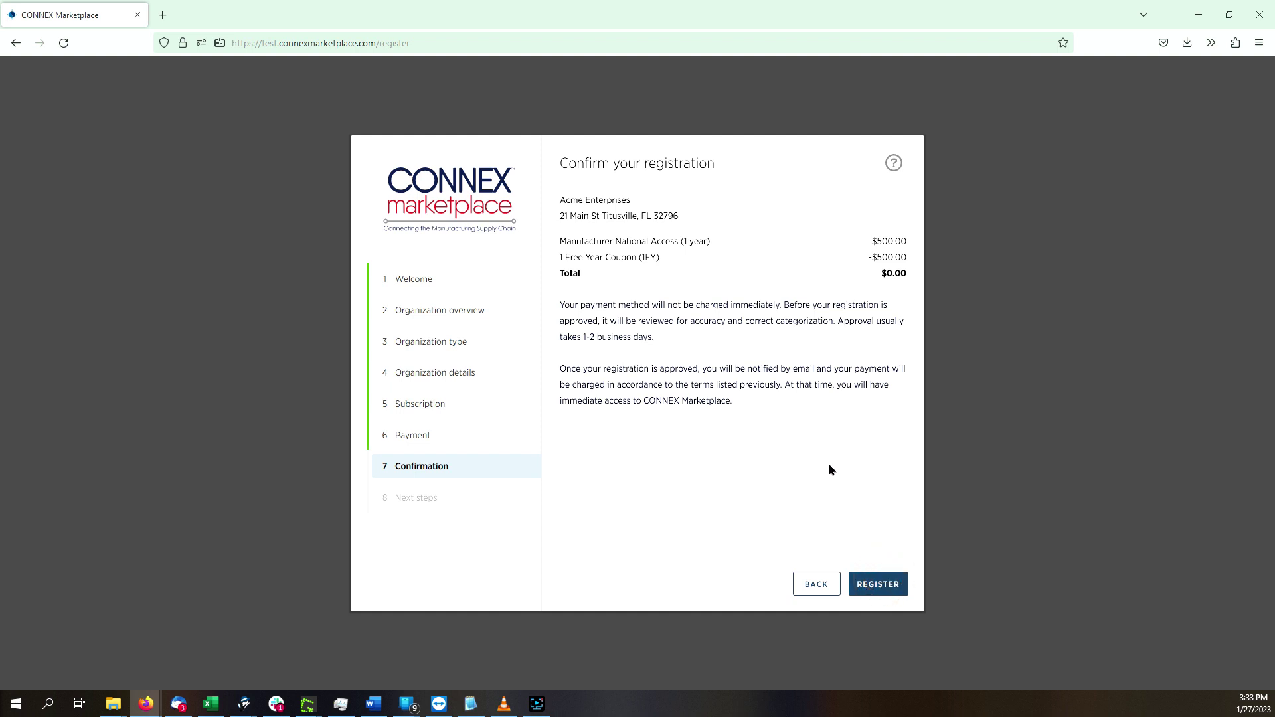
# - Submit the Acme Enterprises registration from the Confirm your registration page
pyautogui.click(873, 584)
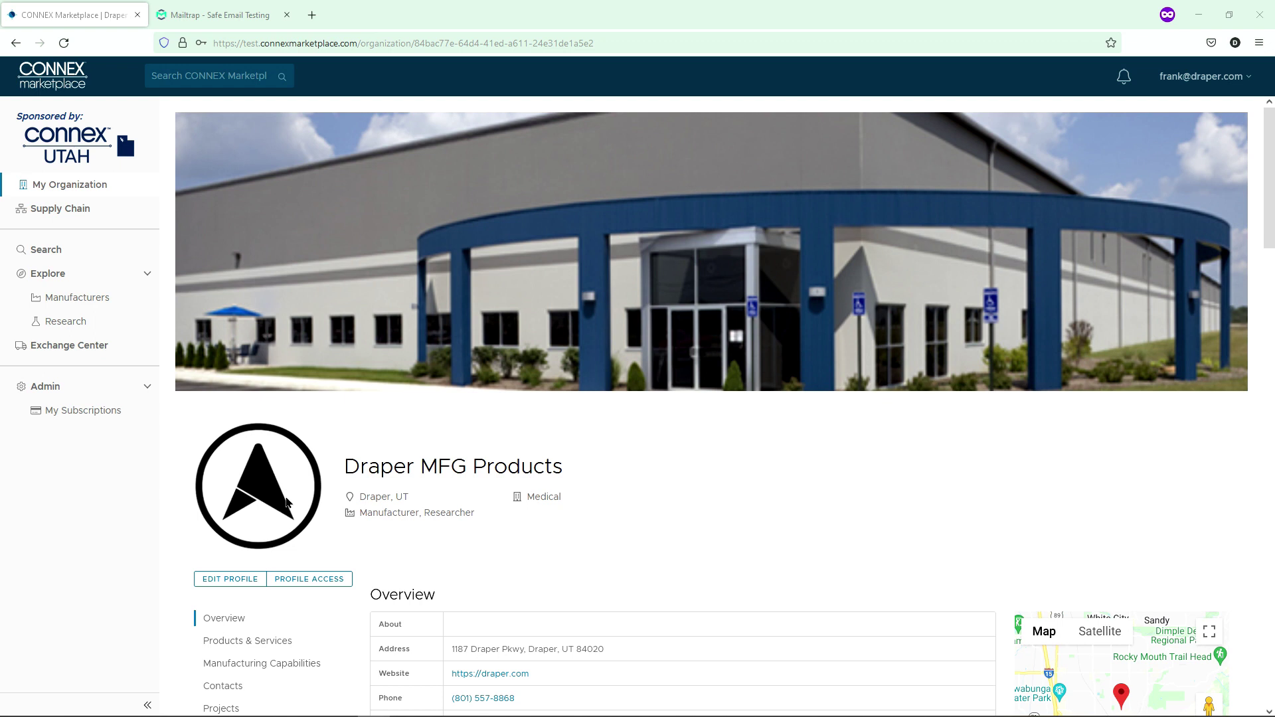
# - Go to the Profile Access invitations and enter the invitee's e-mail address
pyautogui.click(296, 580)
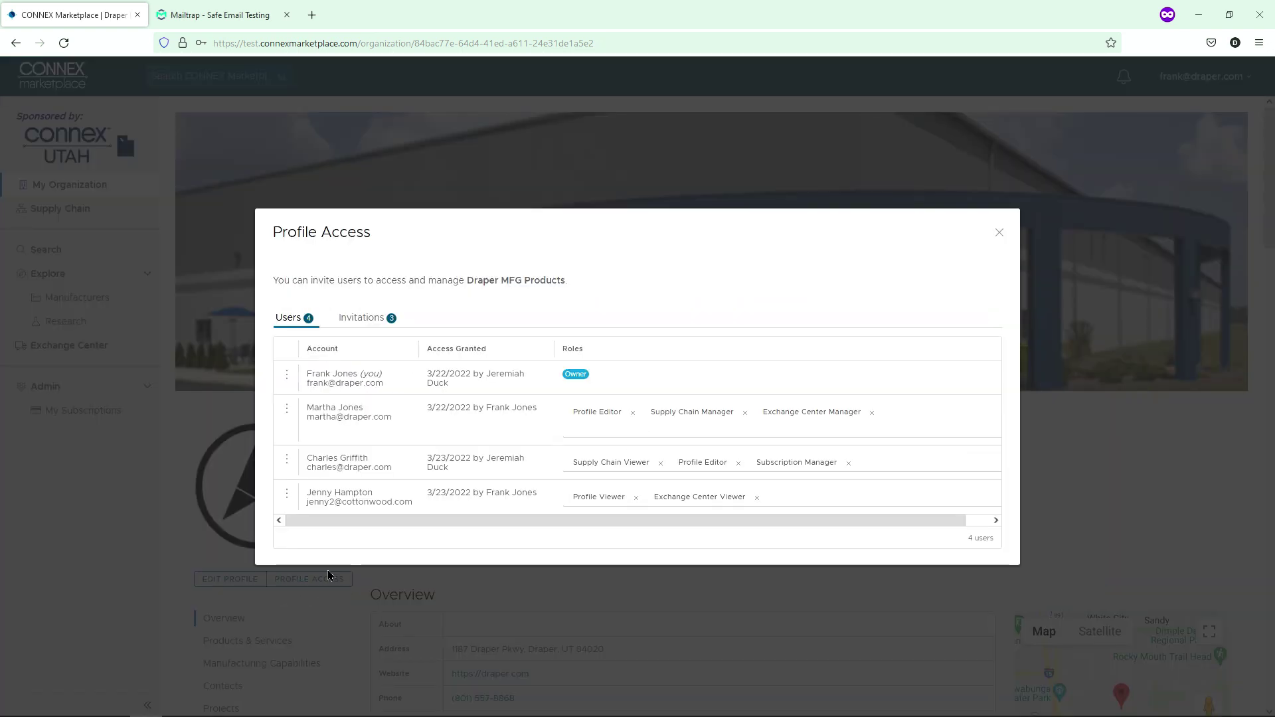
pyautogui.click(371, 318)
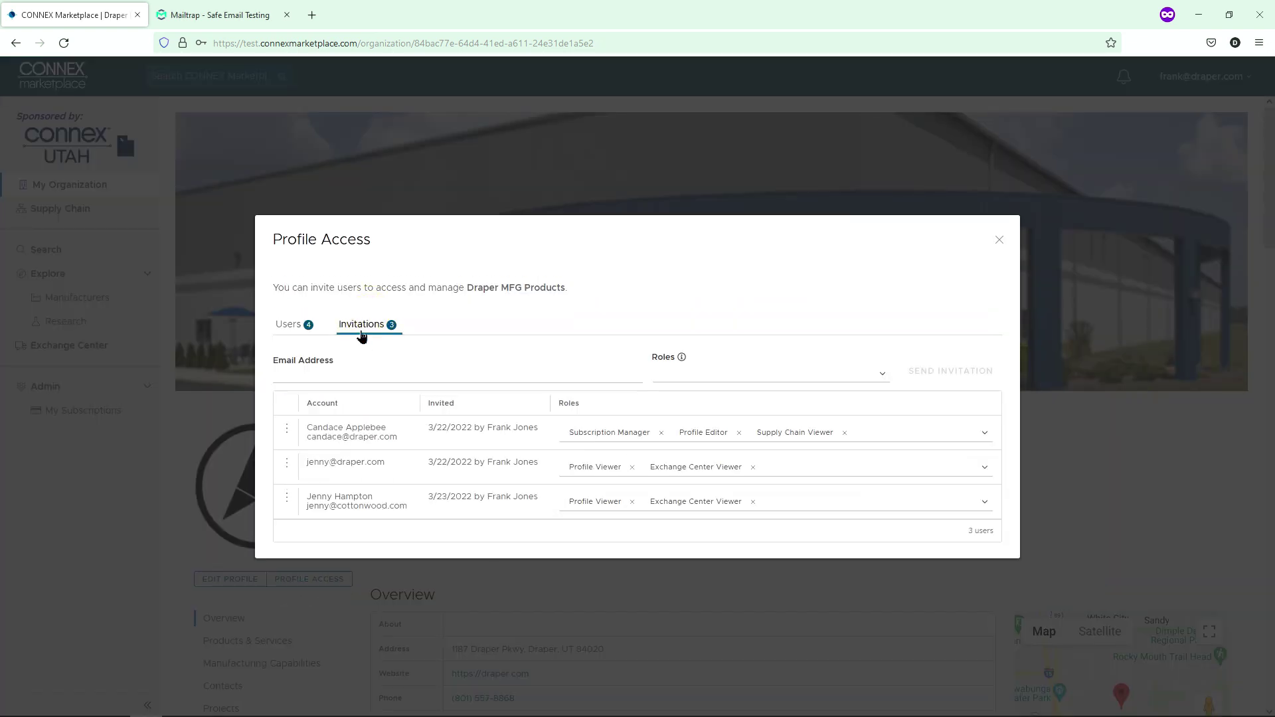
pyautogui.click(348, 375)
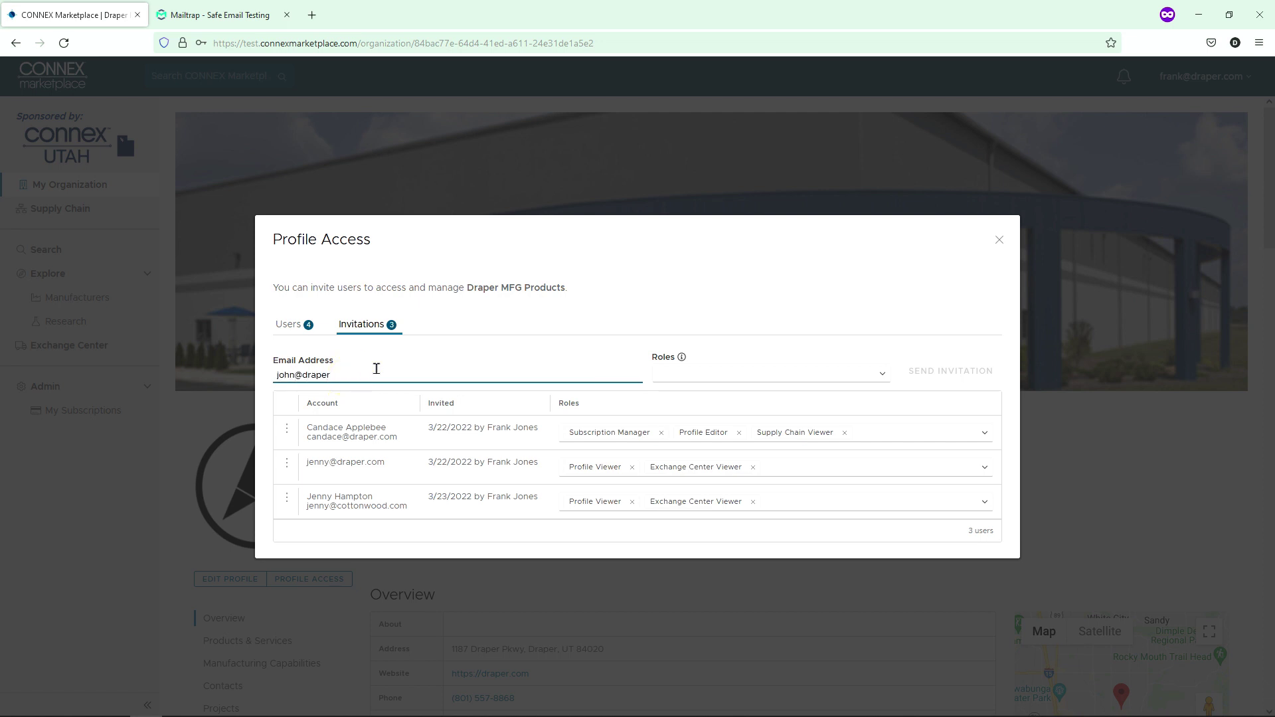
pyautogui.press('Tab')
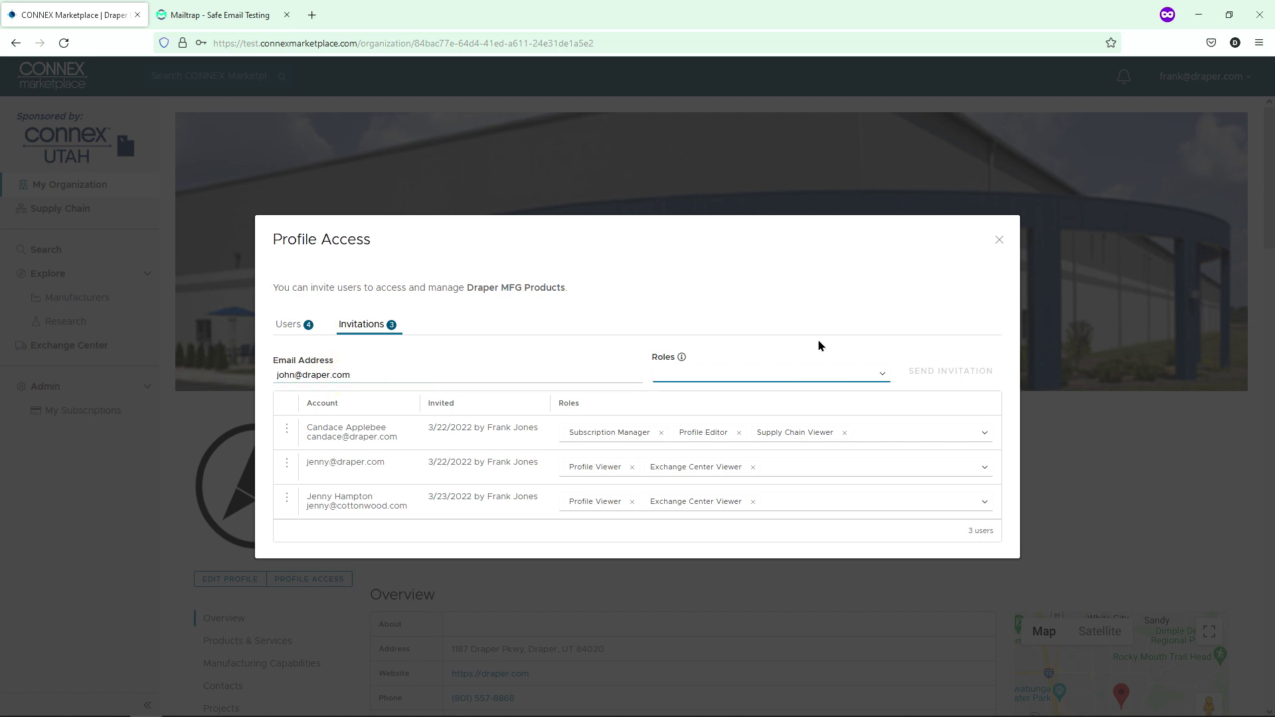
# - Assign Profile Editor, Supply Chain Manager and Exchange Center Viewer roles and send the invitation
pyautogui.click(883, 375)
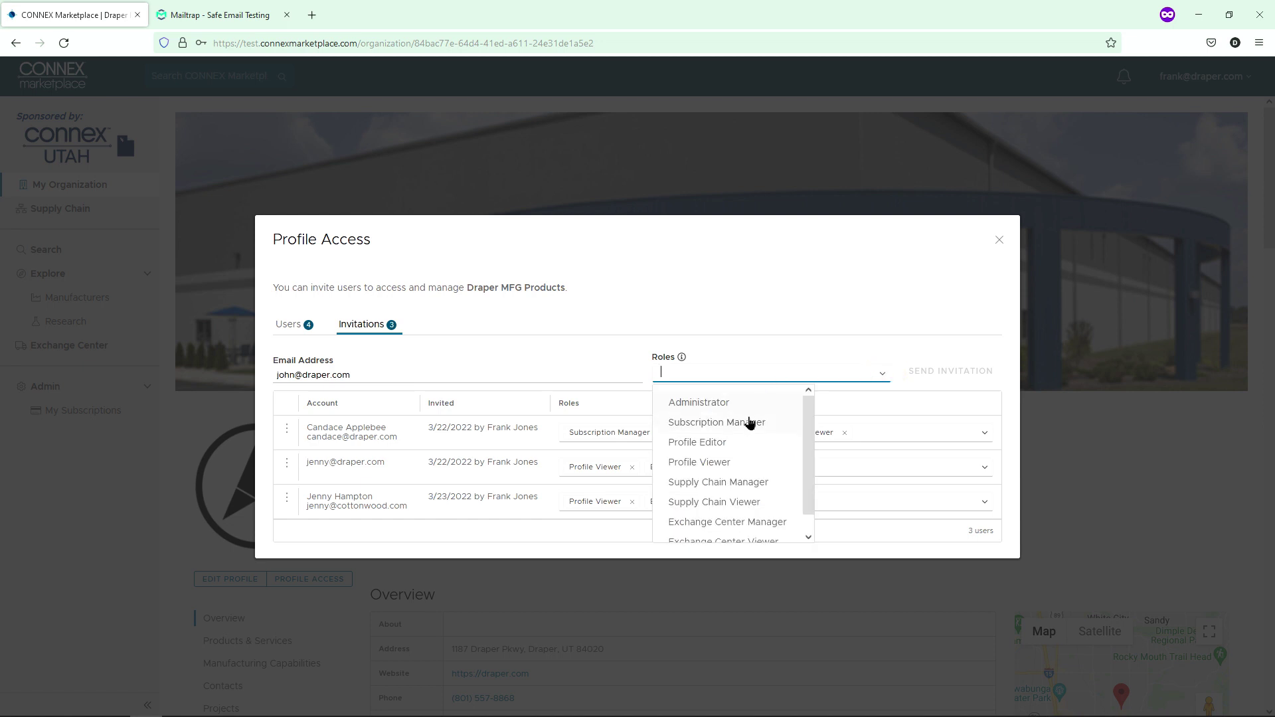
pyautogui.click(742, 452)
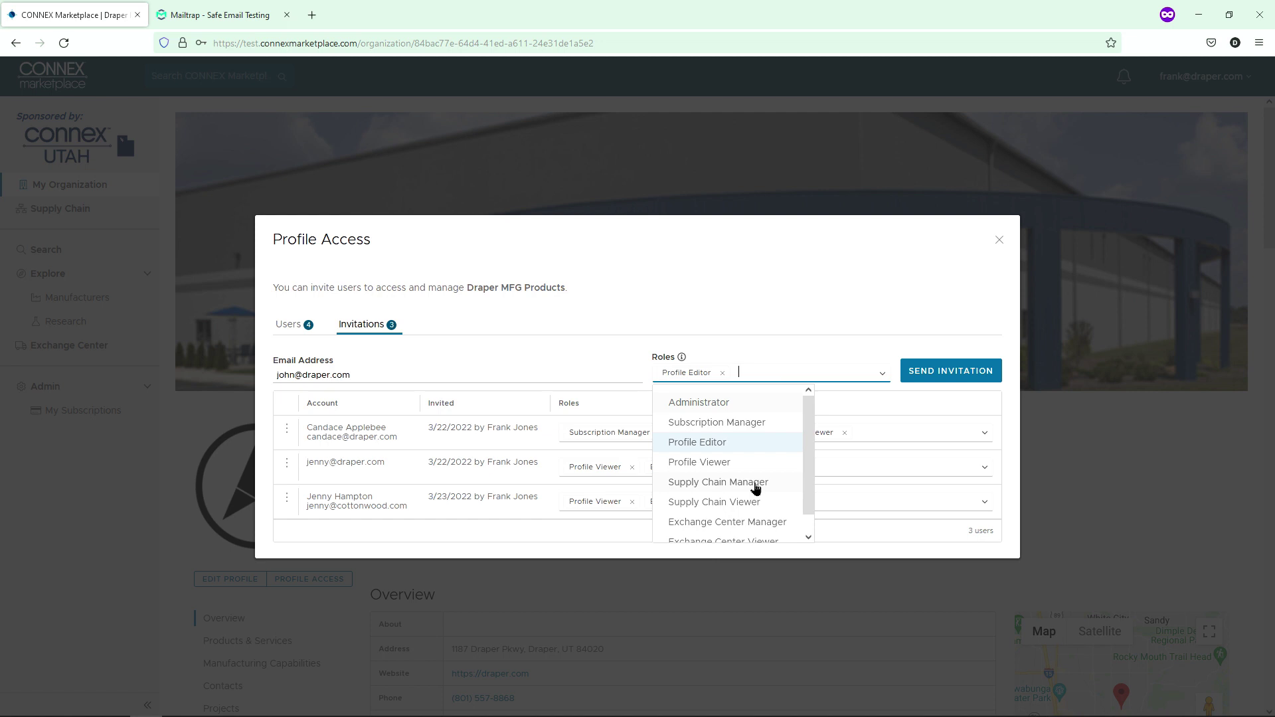
pyautogui.click(755, 485)
pyautogui.click(882, 371)
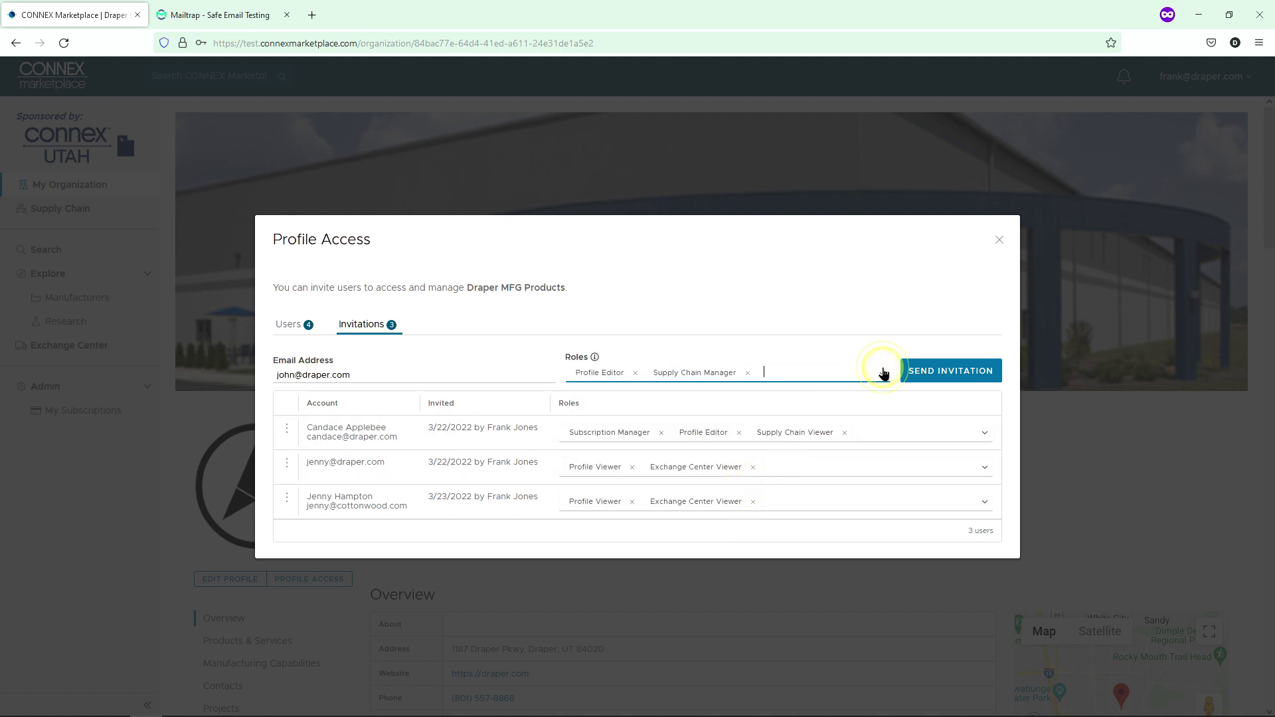
pyautogui.click(882, 372)
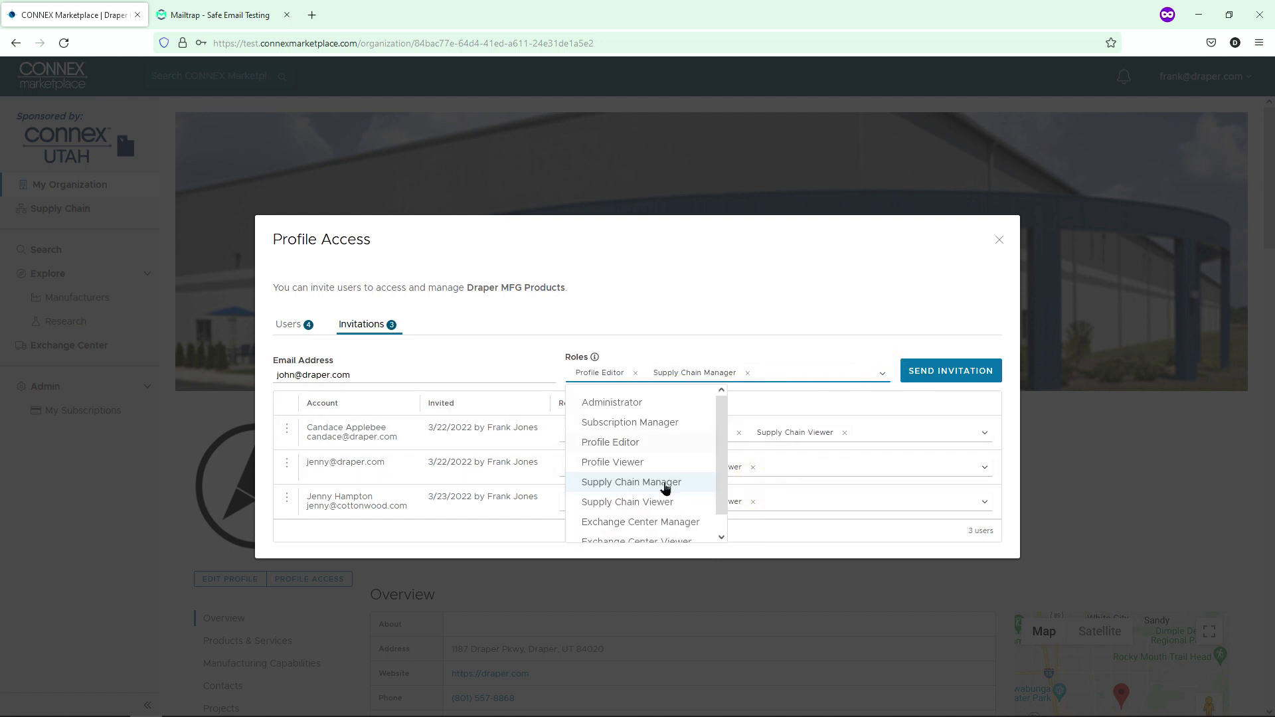
pyautogui.click(659, 526)
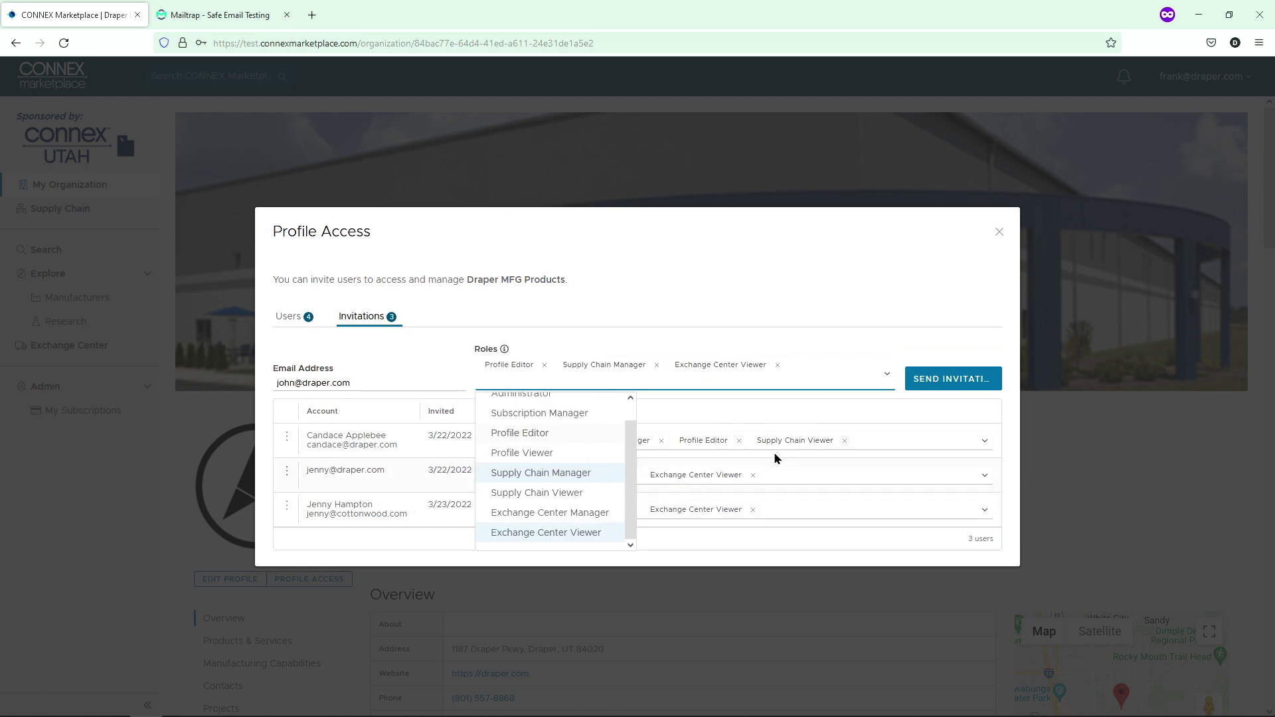
pyautogui.click(906, 337)
pyautogui.click(921, 377)
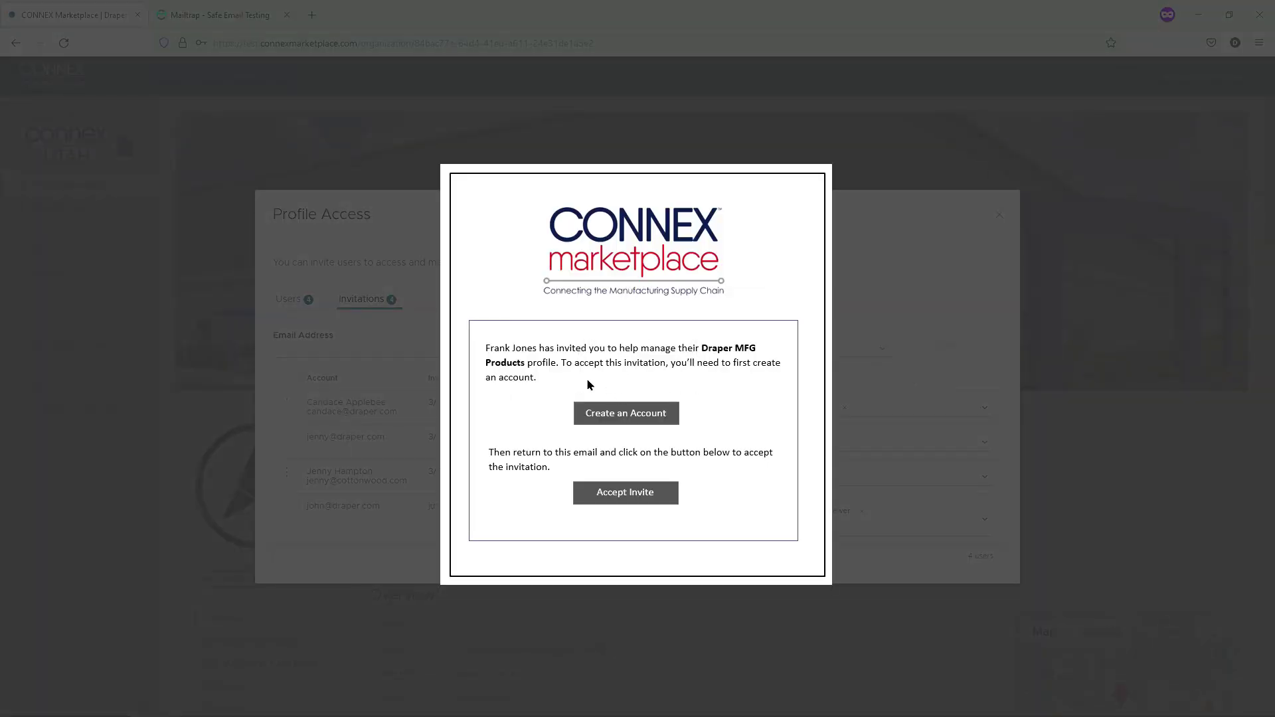
# - Close the Profile Access dialog and log out of the current account
pyautogui.click(999, 215)
pyautogui.click(1205, 76)
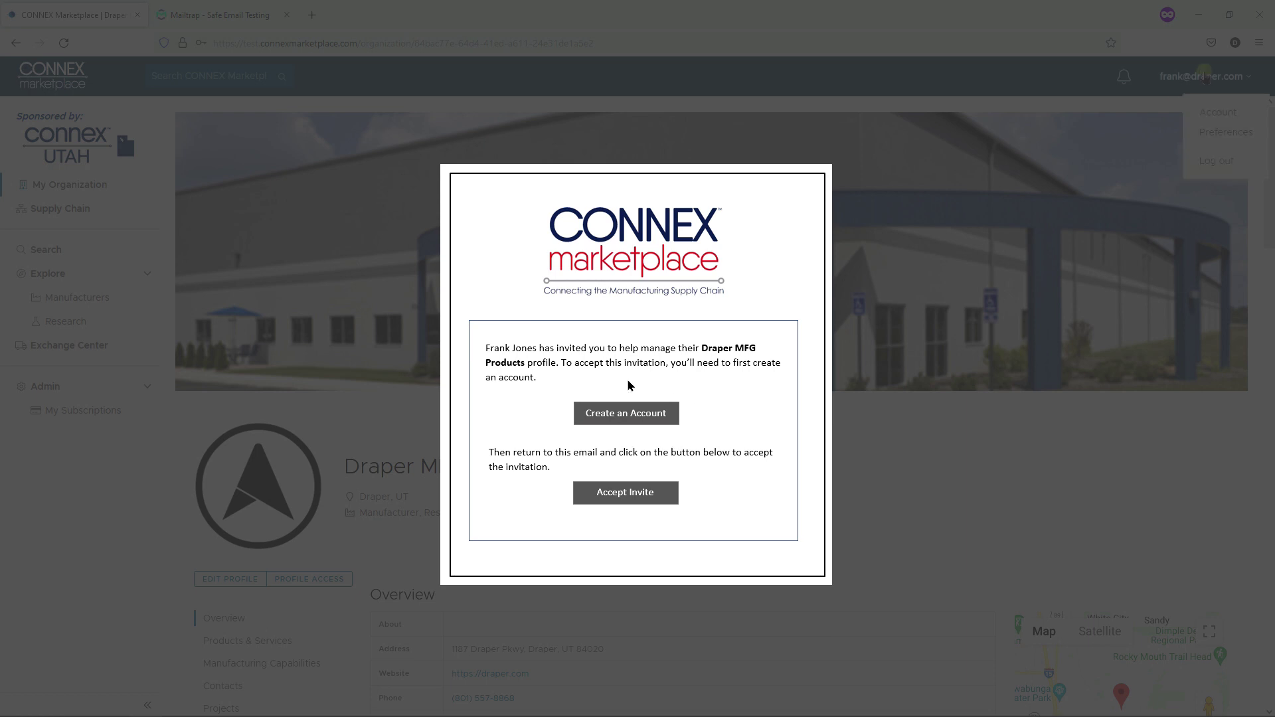
pyautogui.click(1217, 163)
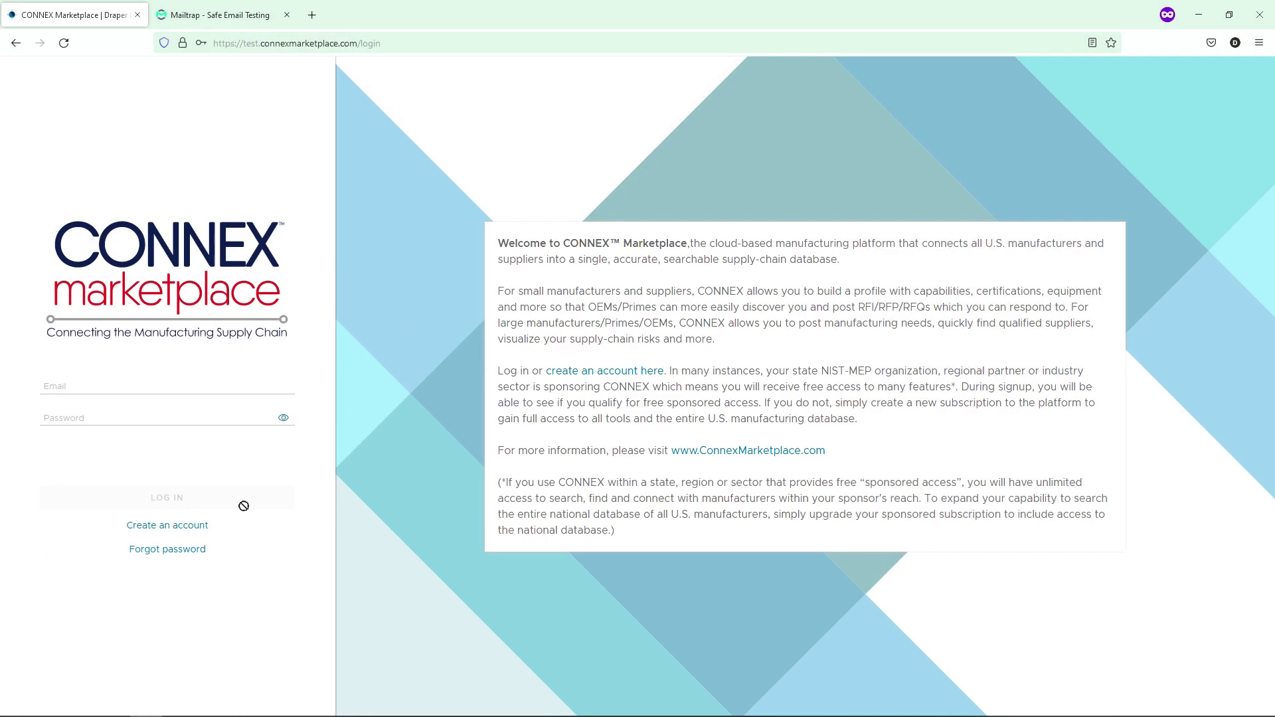
# - Create a new account with the invitee's first name, last name, e-mail and password, accepting the terms
pyautogui.click(195, 526)
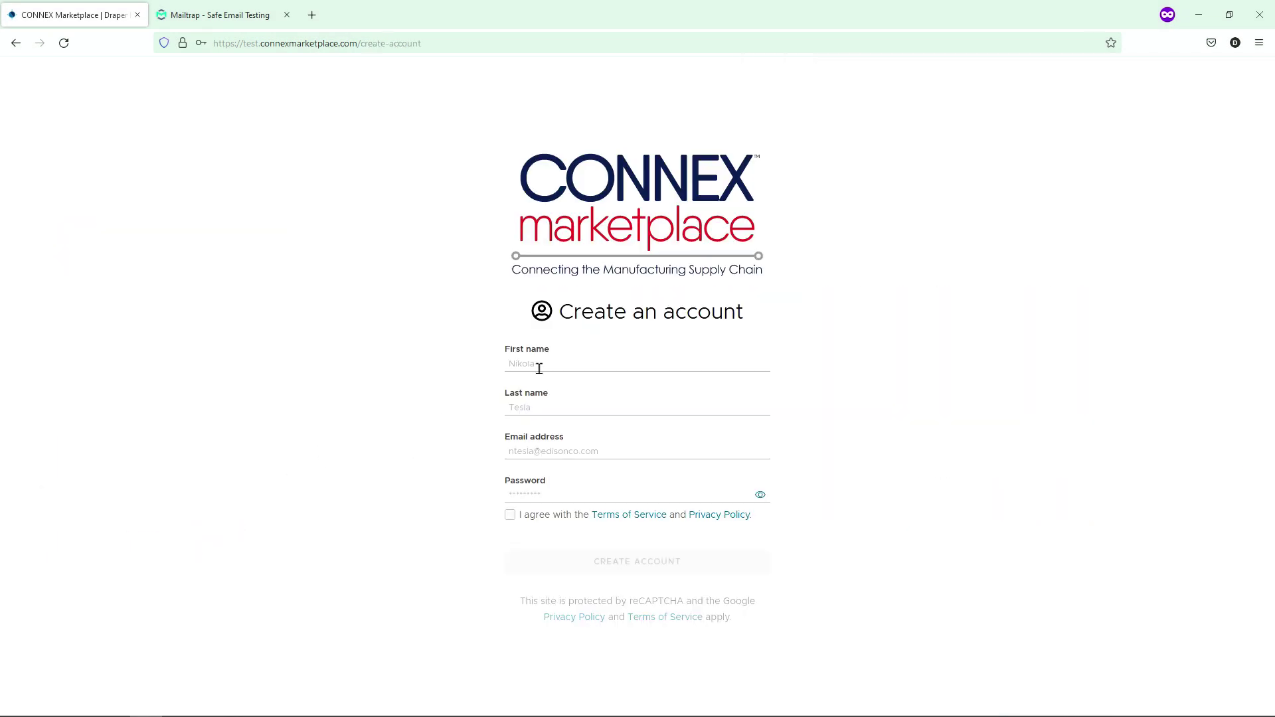
pyautogui.click(541, 368)
pyautogui.press('Tab')
pyautogui.press('Tab')
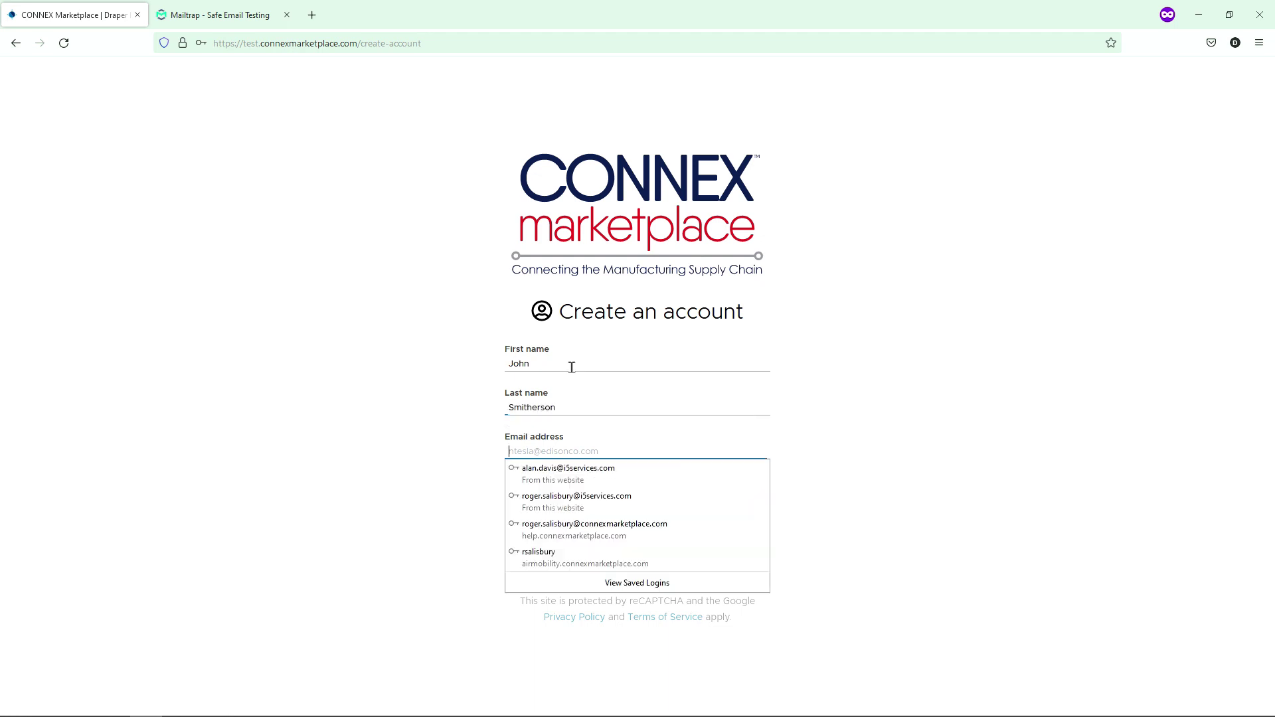
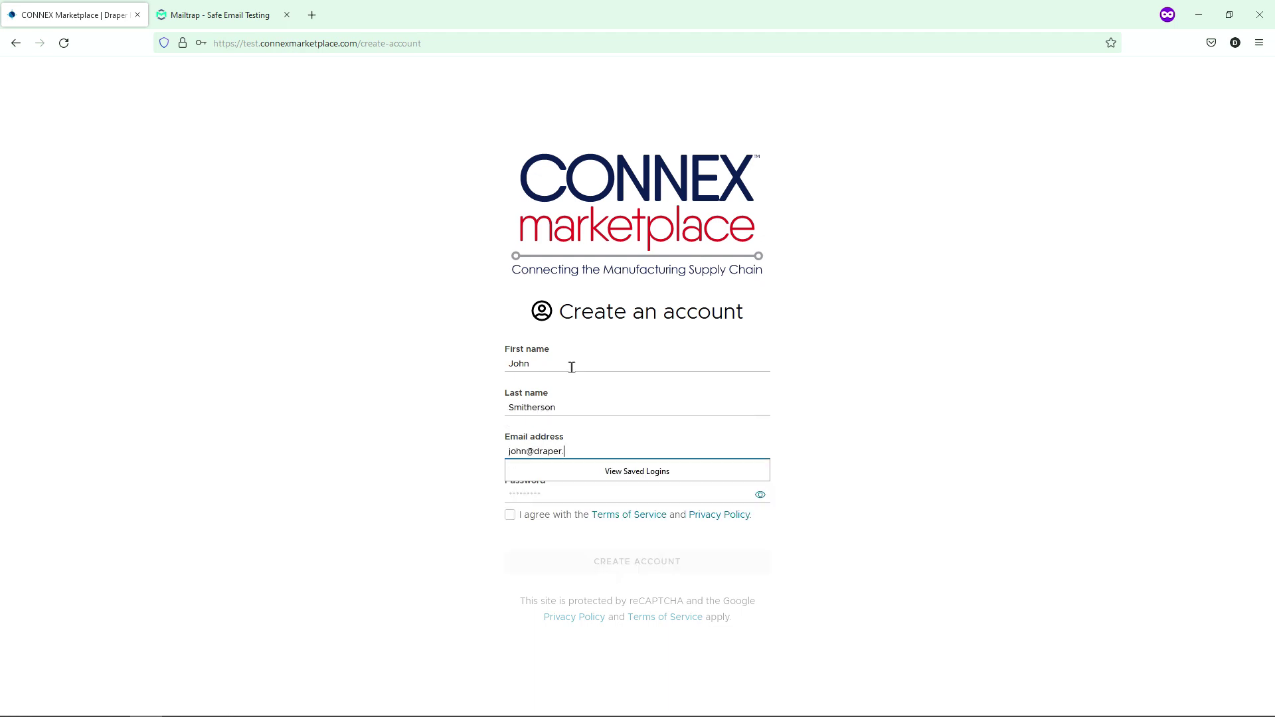
pyautogui.press('Tab')
pyautogui.write('••••••••••')
pyautogui.click(510, 525)
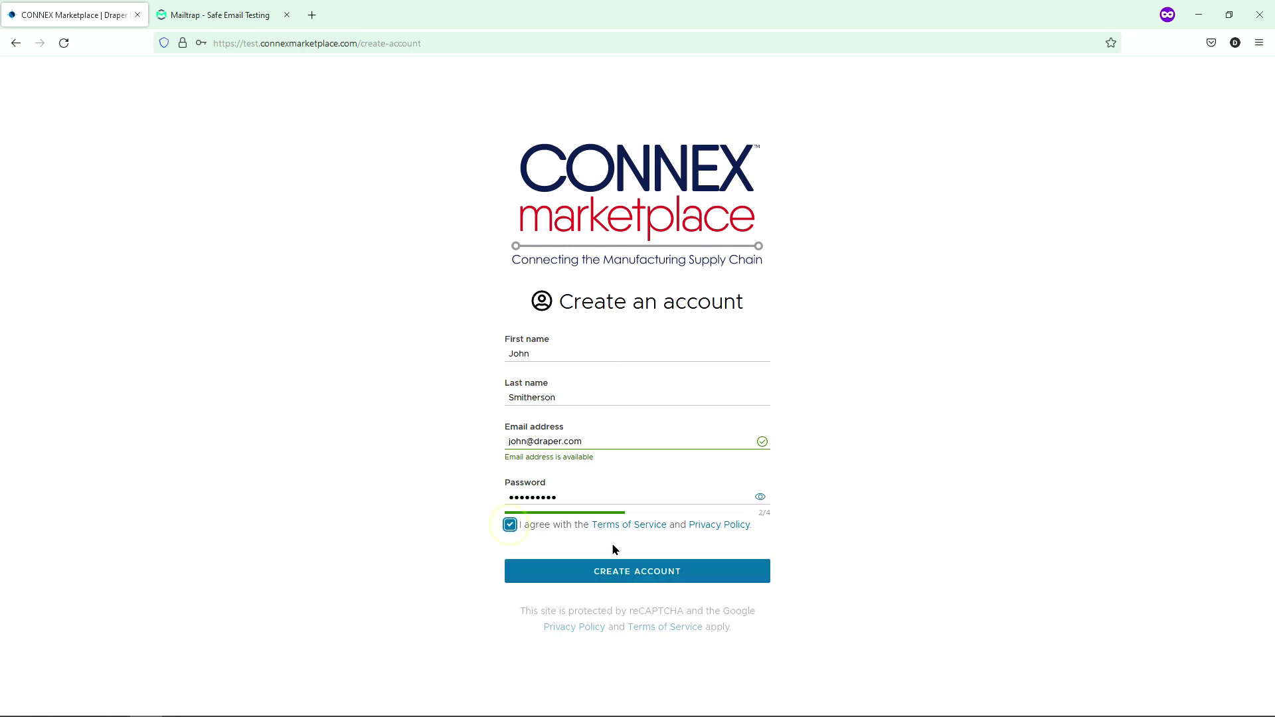
pyautogui.click(621, 569)
# - Verify the new account's e-mail address using the link in the Mailtrap welcome message
pyautogui.click(632, 516)
pyautogui.click(219, 14)
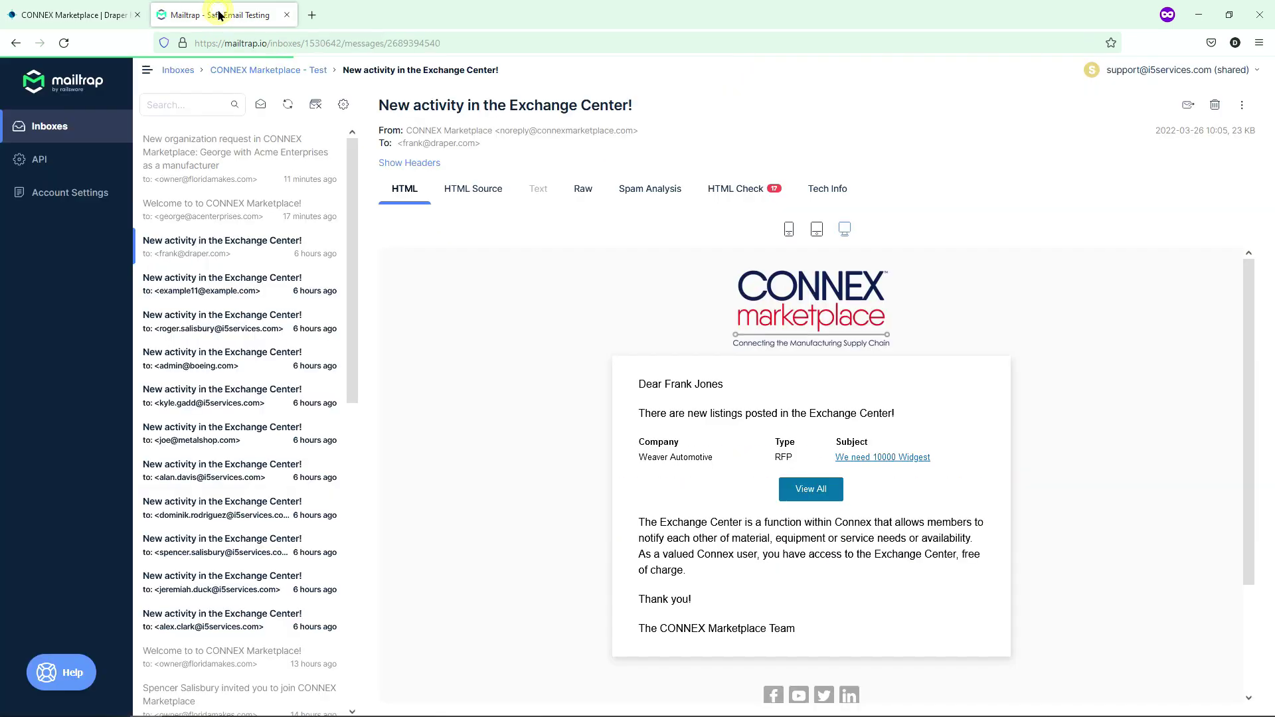
pyautogui.click(206, 154)
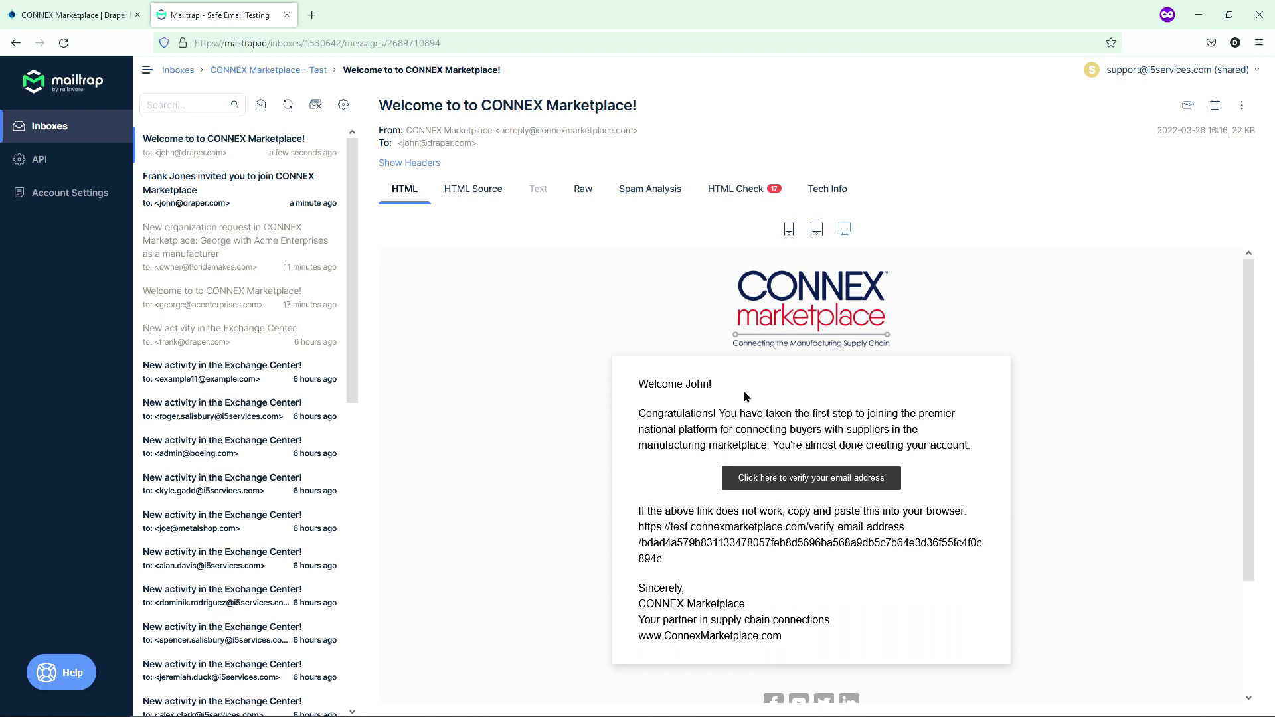
pyautogui.click(789, 478)
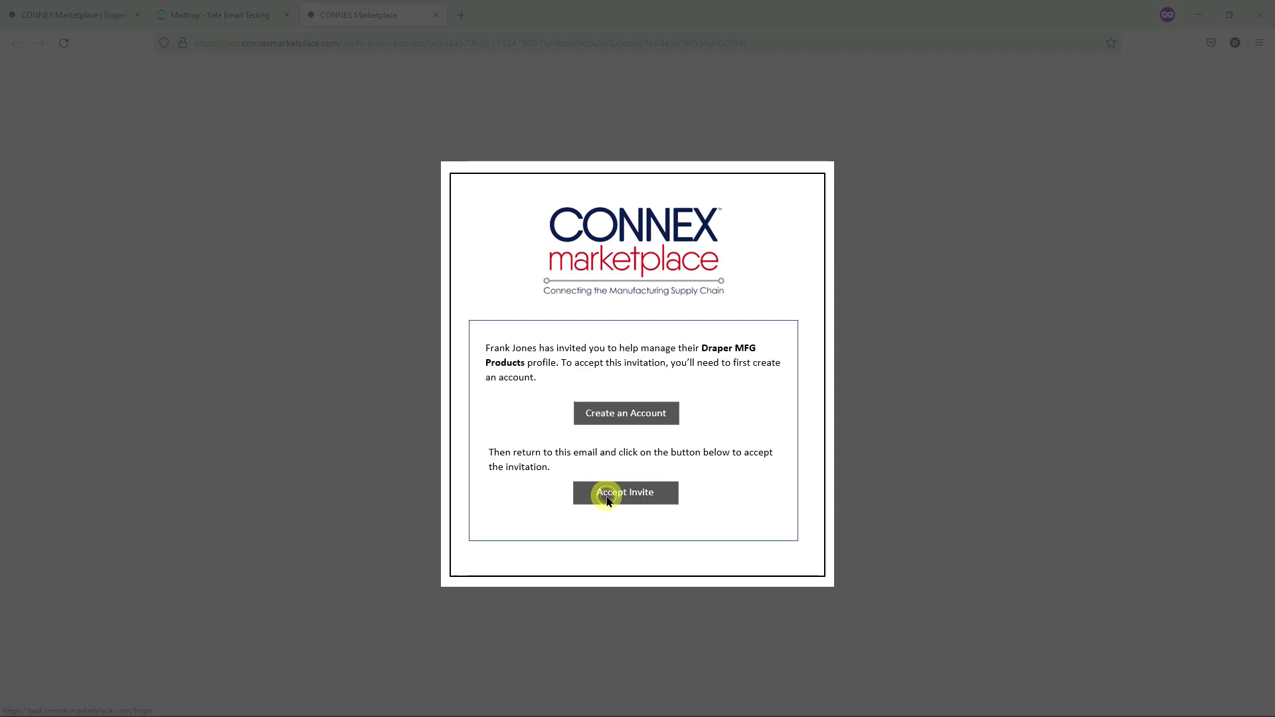
# - Log in with the new user's e-mail and password to accept the Draper MFG Products invitation
pyautogui.click(138, 387)
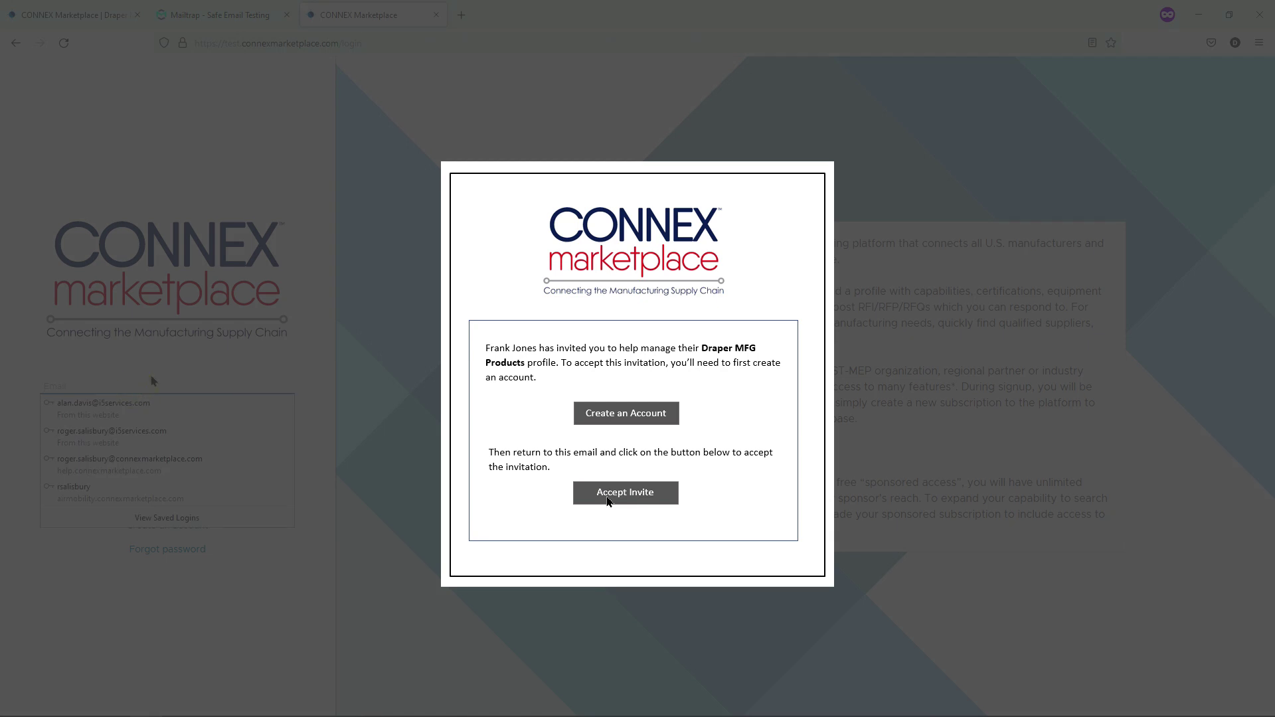
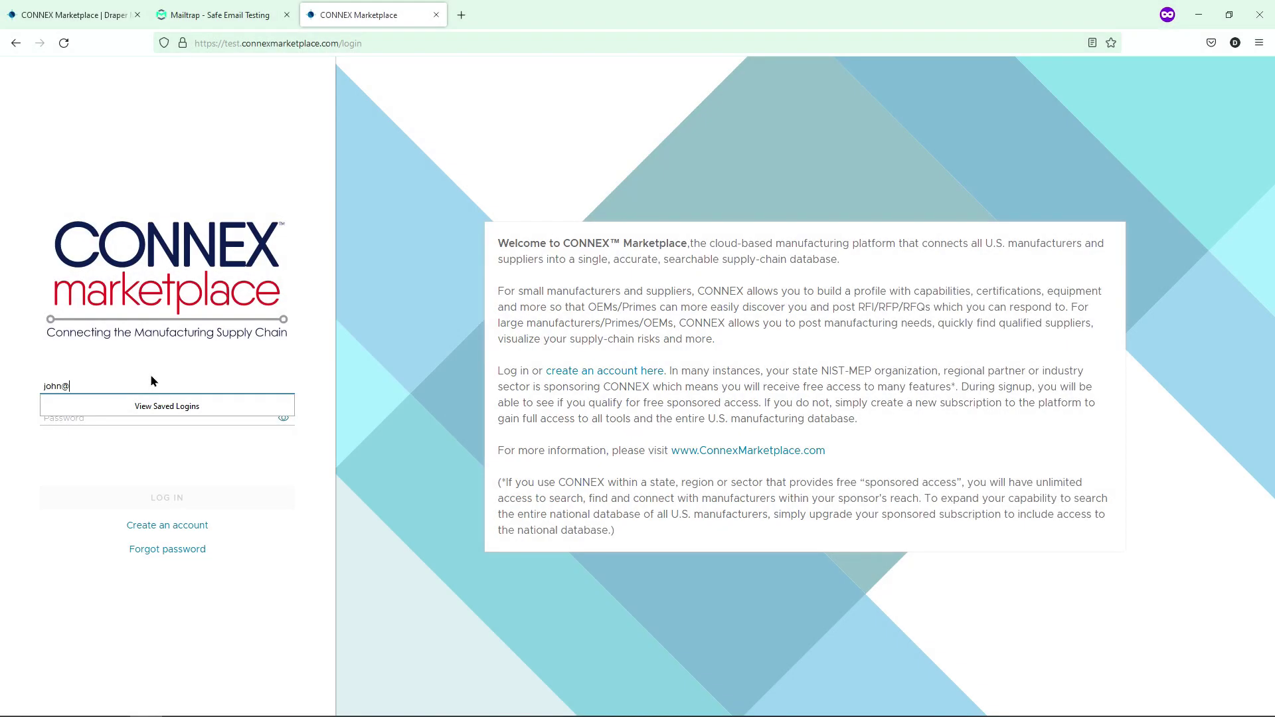
pyautogui.press('Tab')
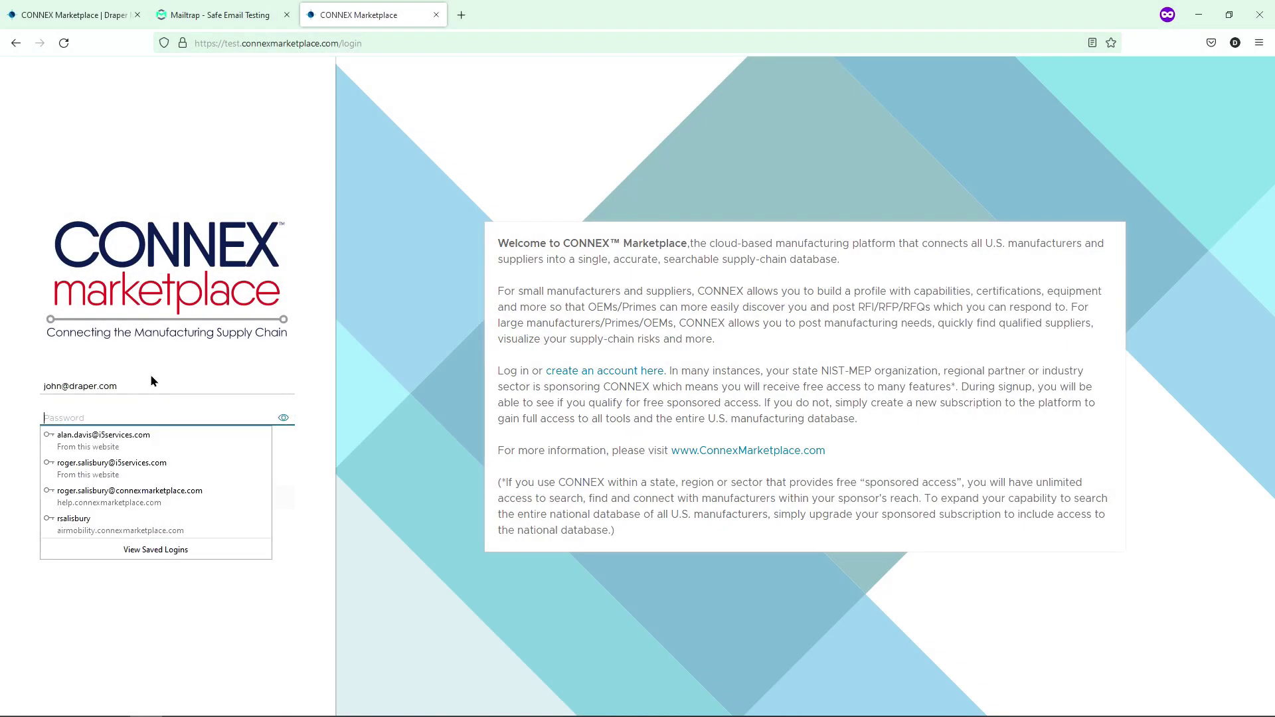
pyautogui.write('•••')
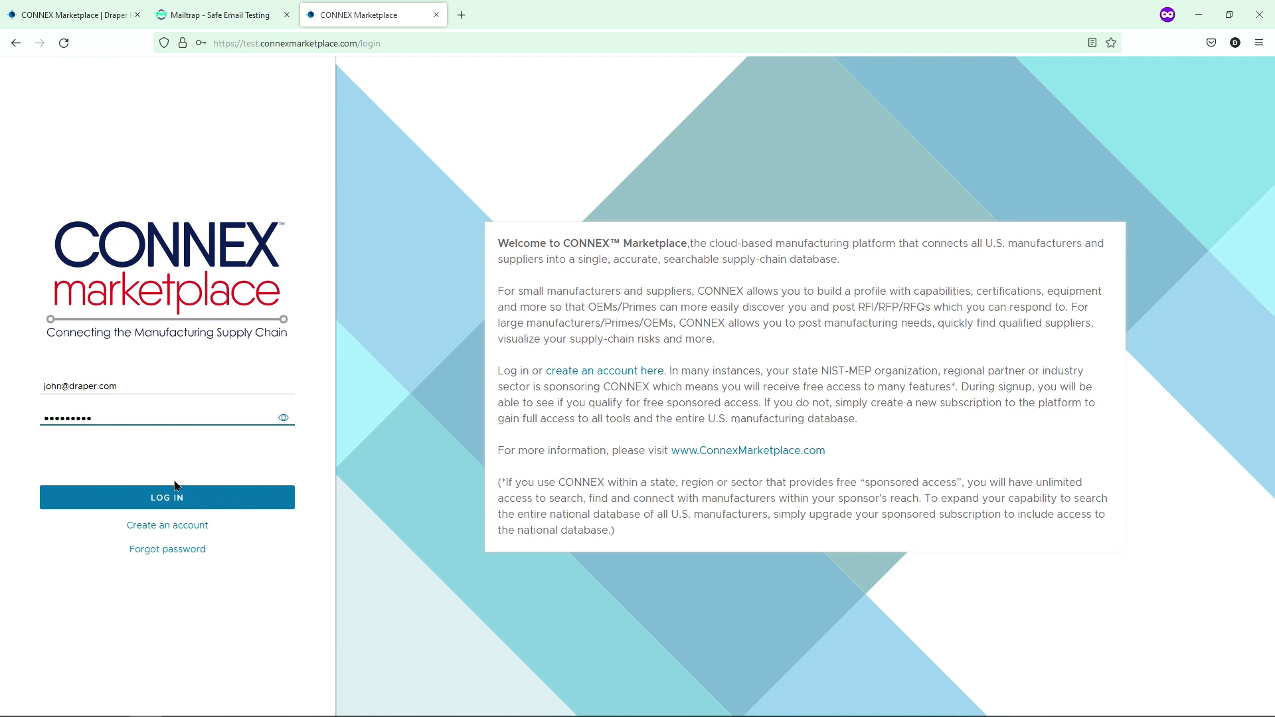
pyautogui.click(176, 492)
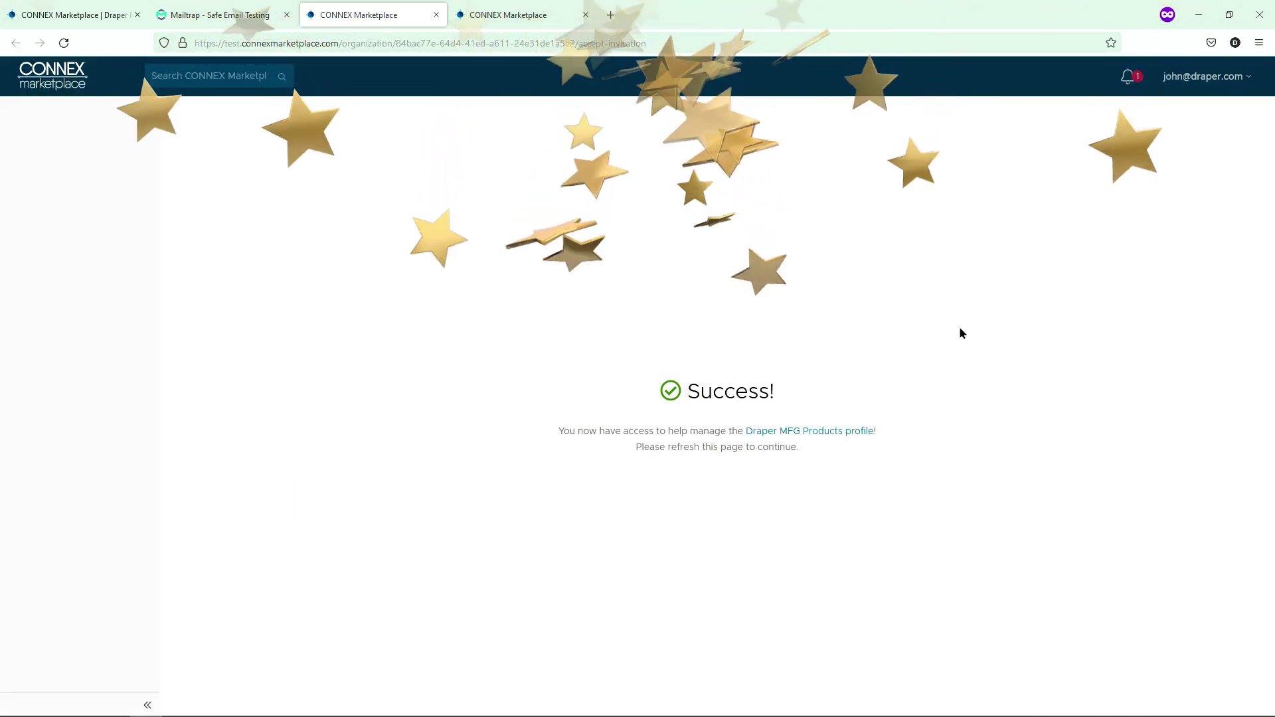